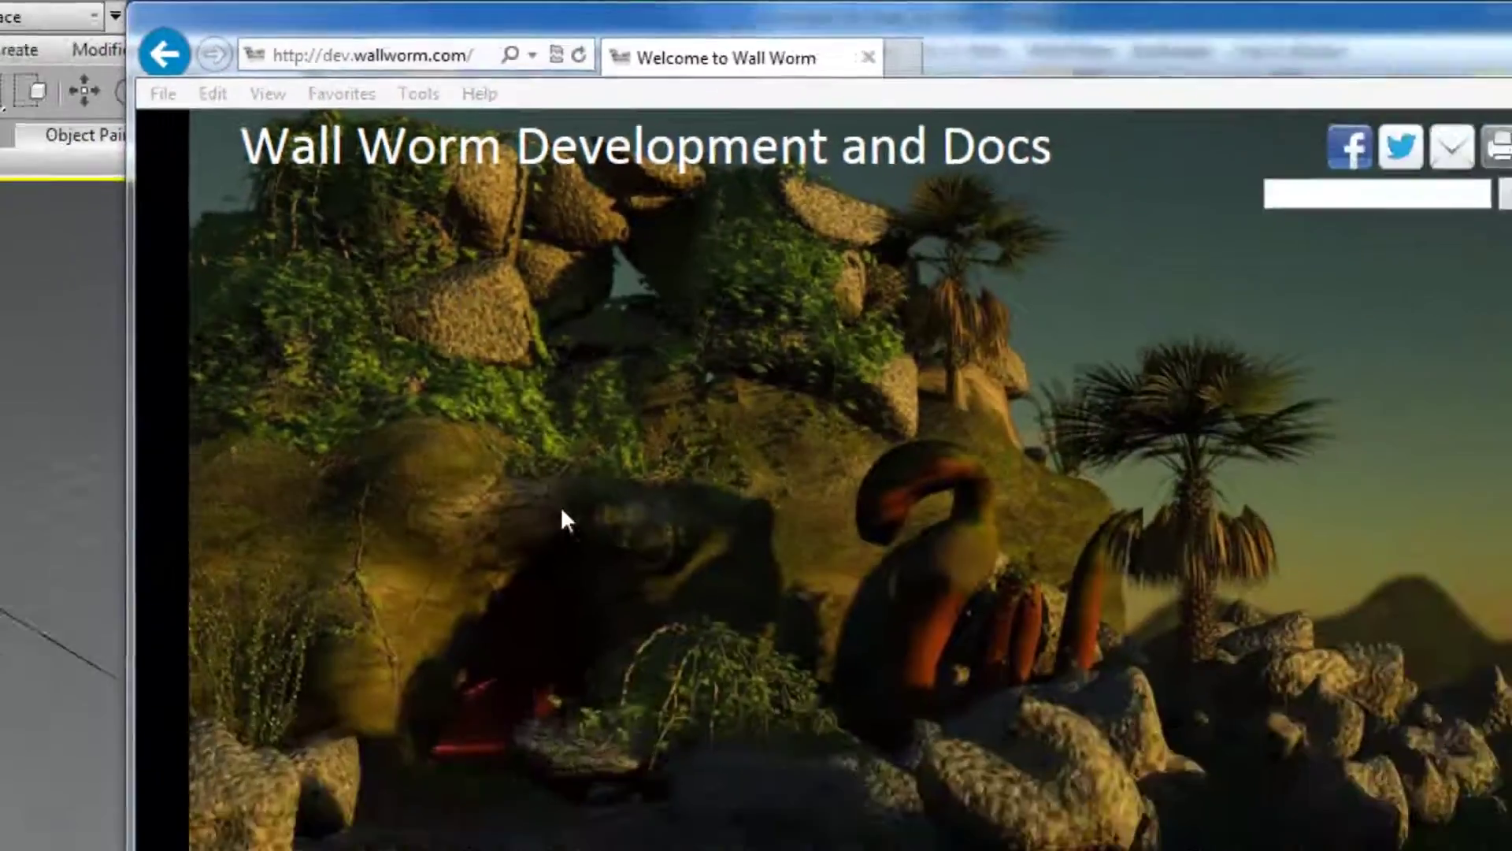
- Download wallworm_model_tools.zip from the Wall Worm site and save it to disk
mouse_move(500, 488)
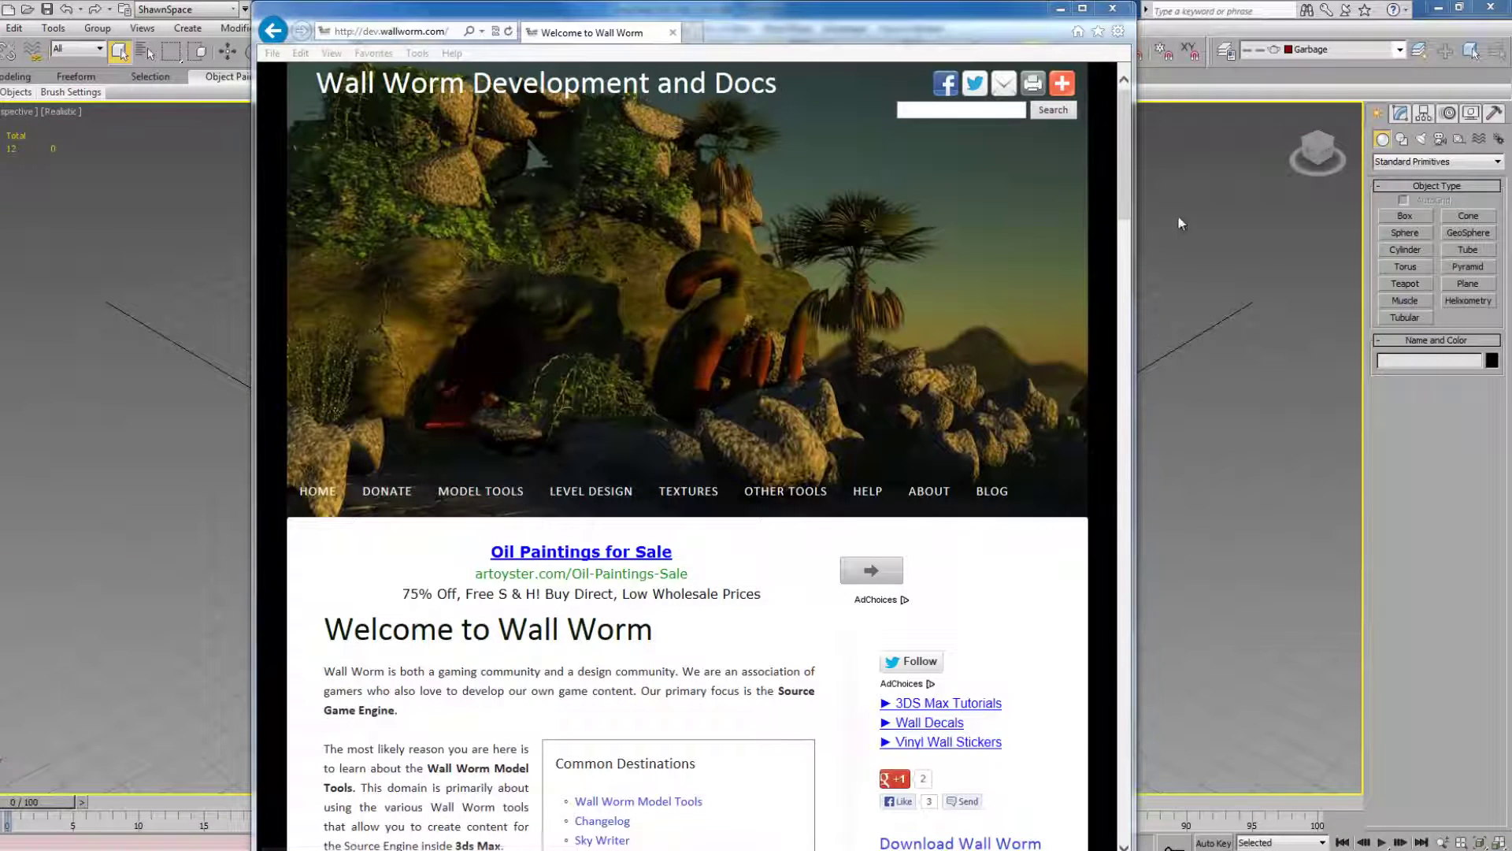
drag(1126, 178, 1124, 248)
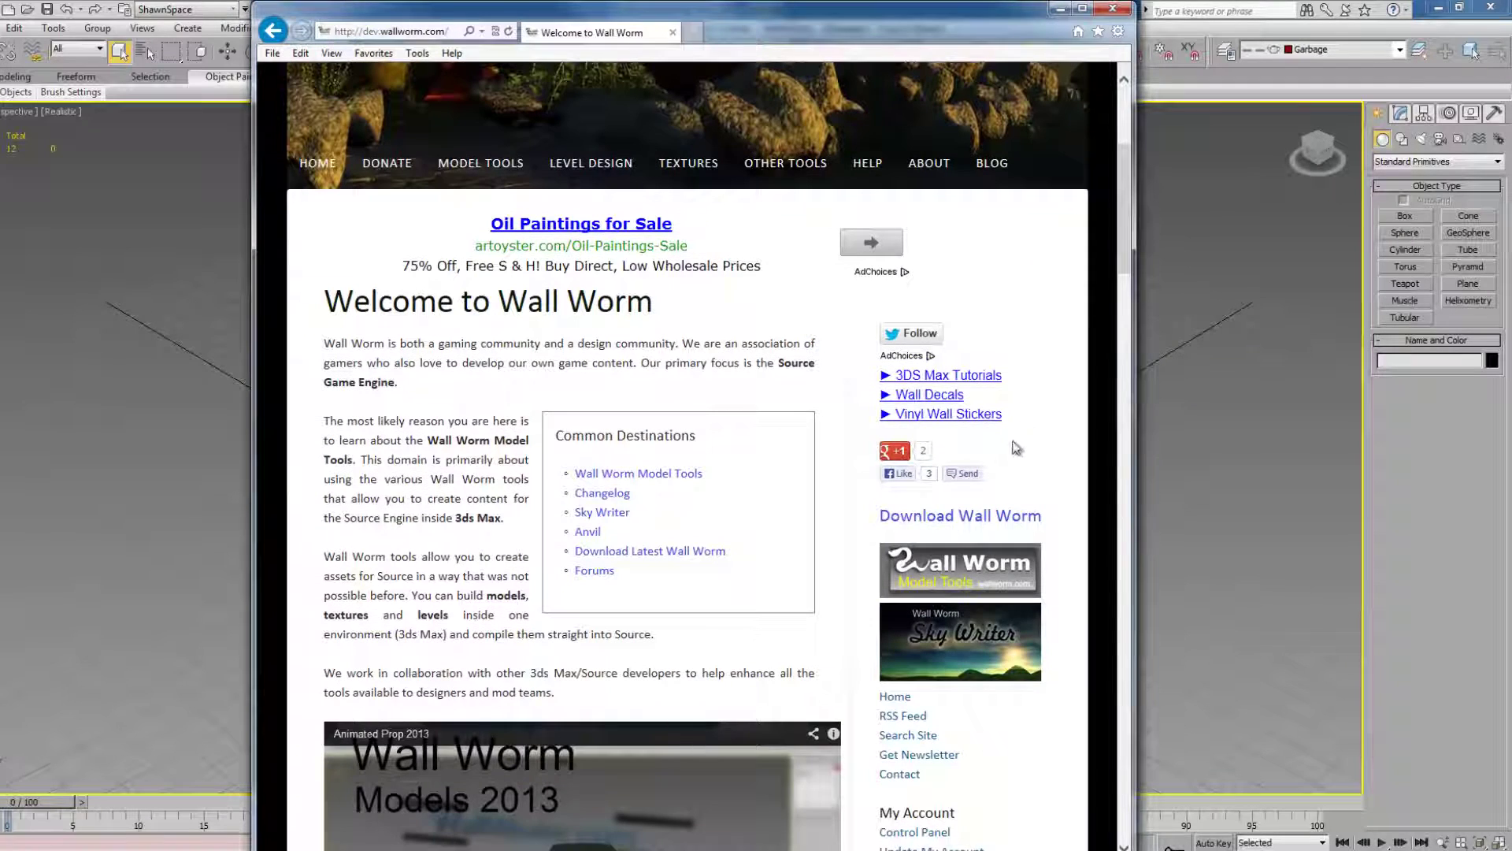
click(954, 526)
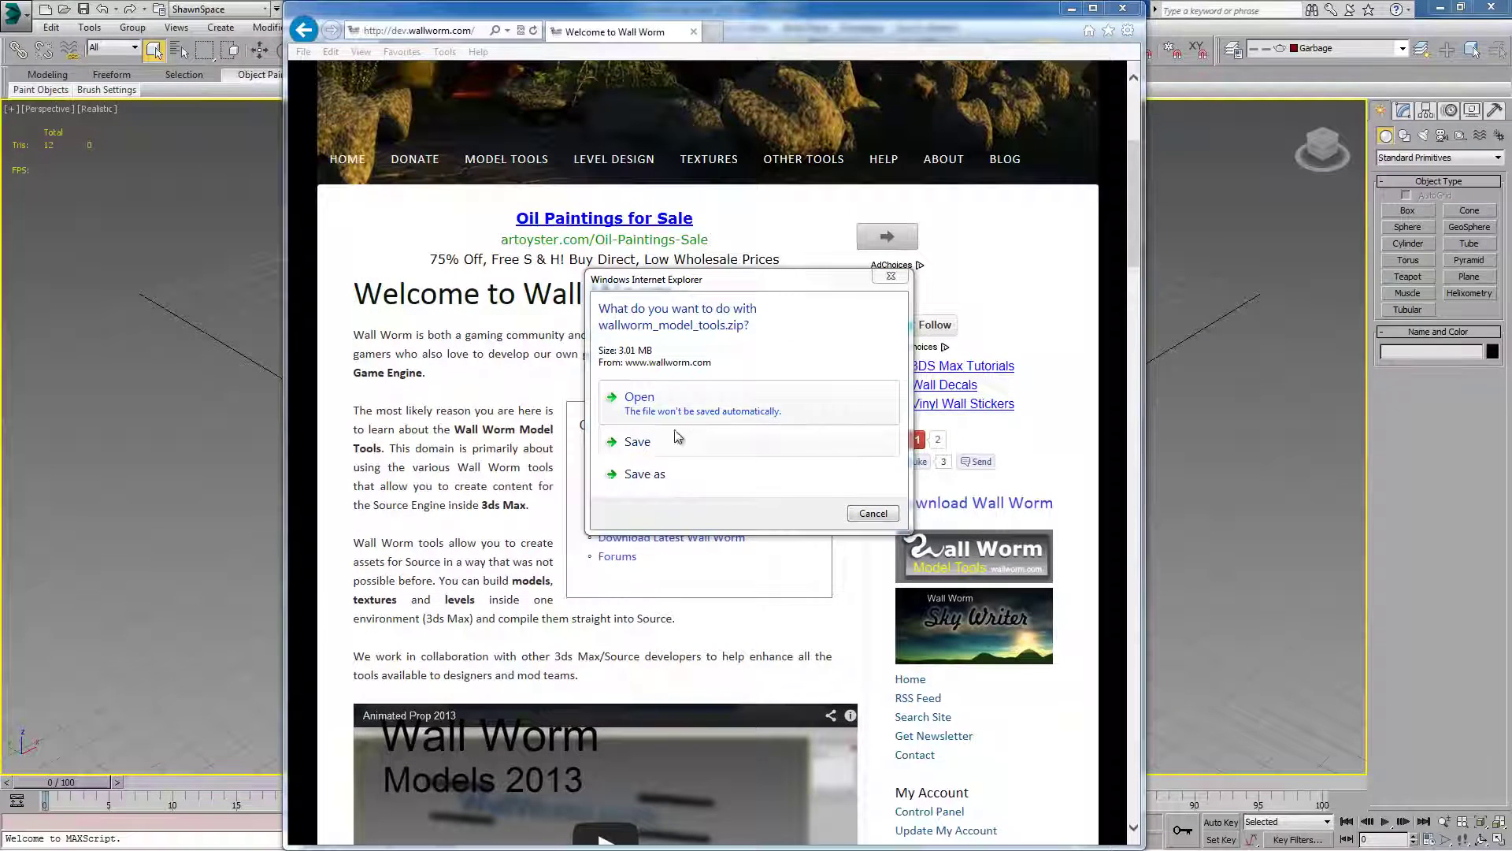
click(677, 440)
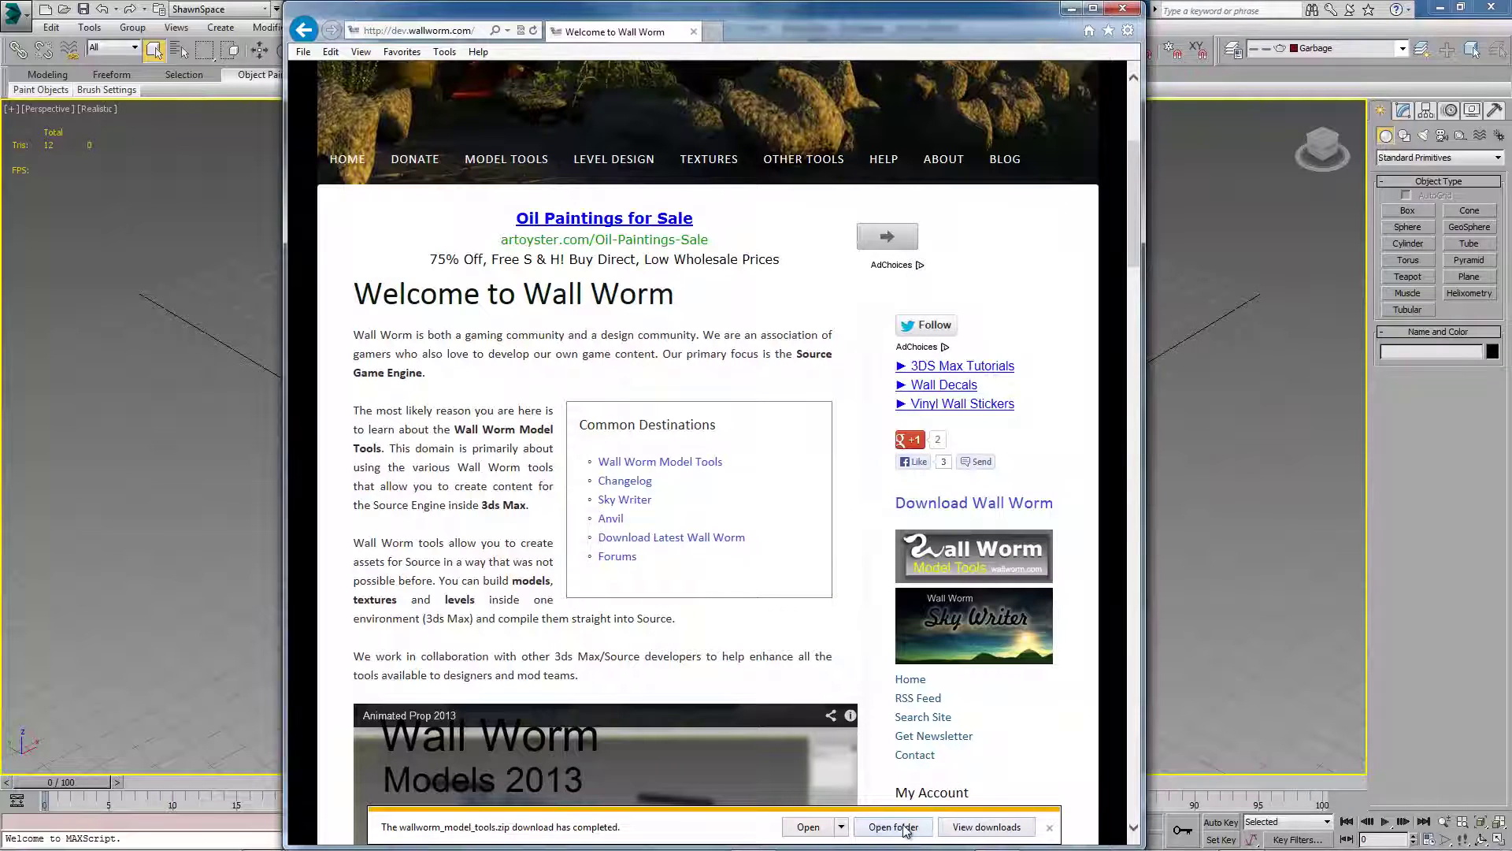
- Drag the zip's WallWorm.com folder into the 3ds Max 2014 scripts folder, confirming the merge
click(905, 830)
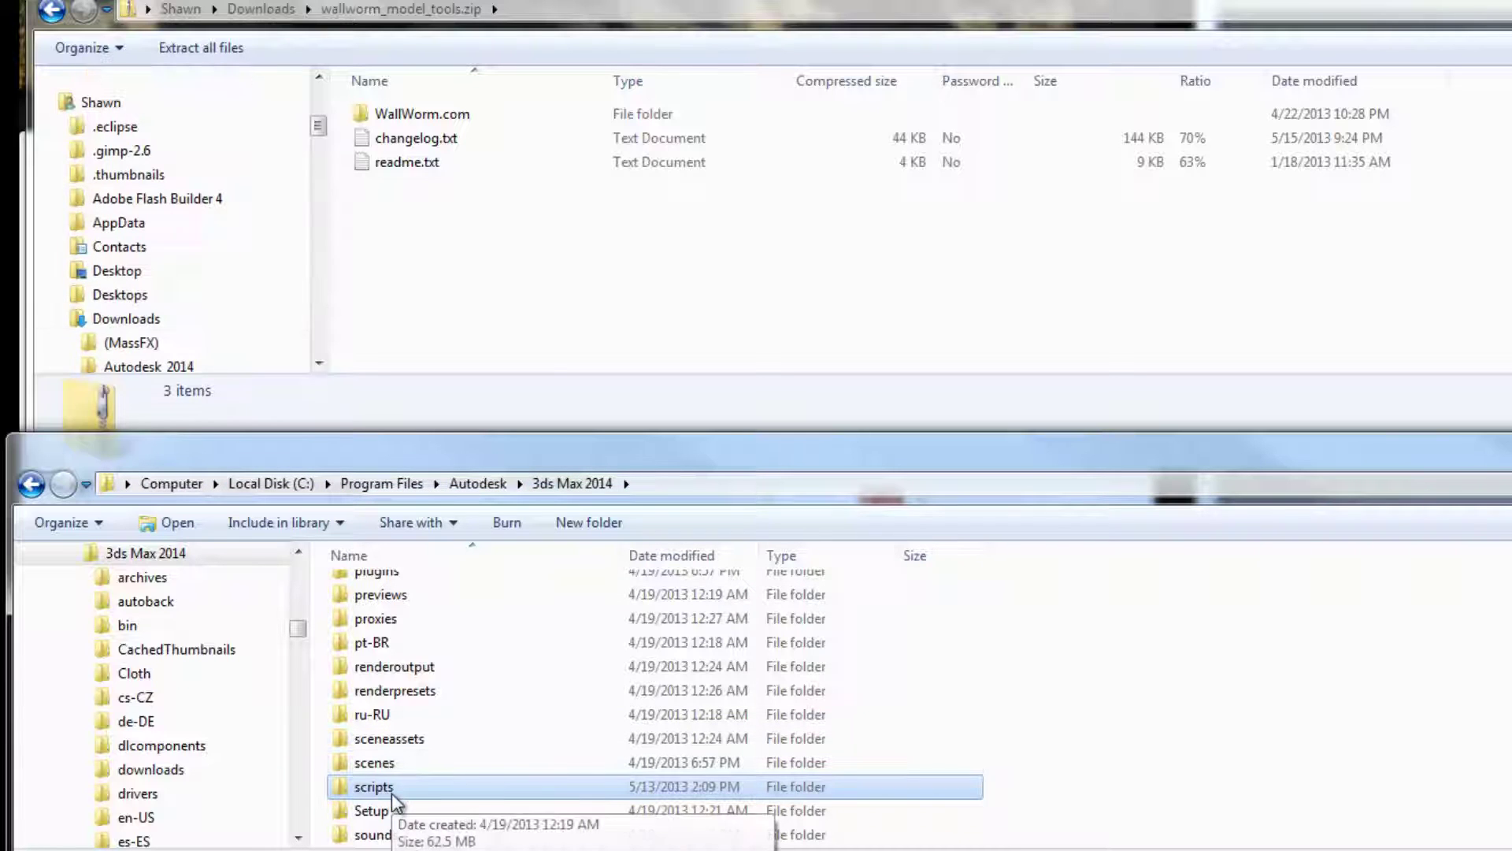
click(428, 114)
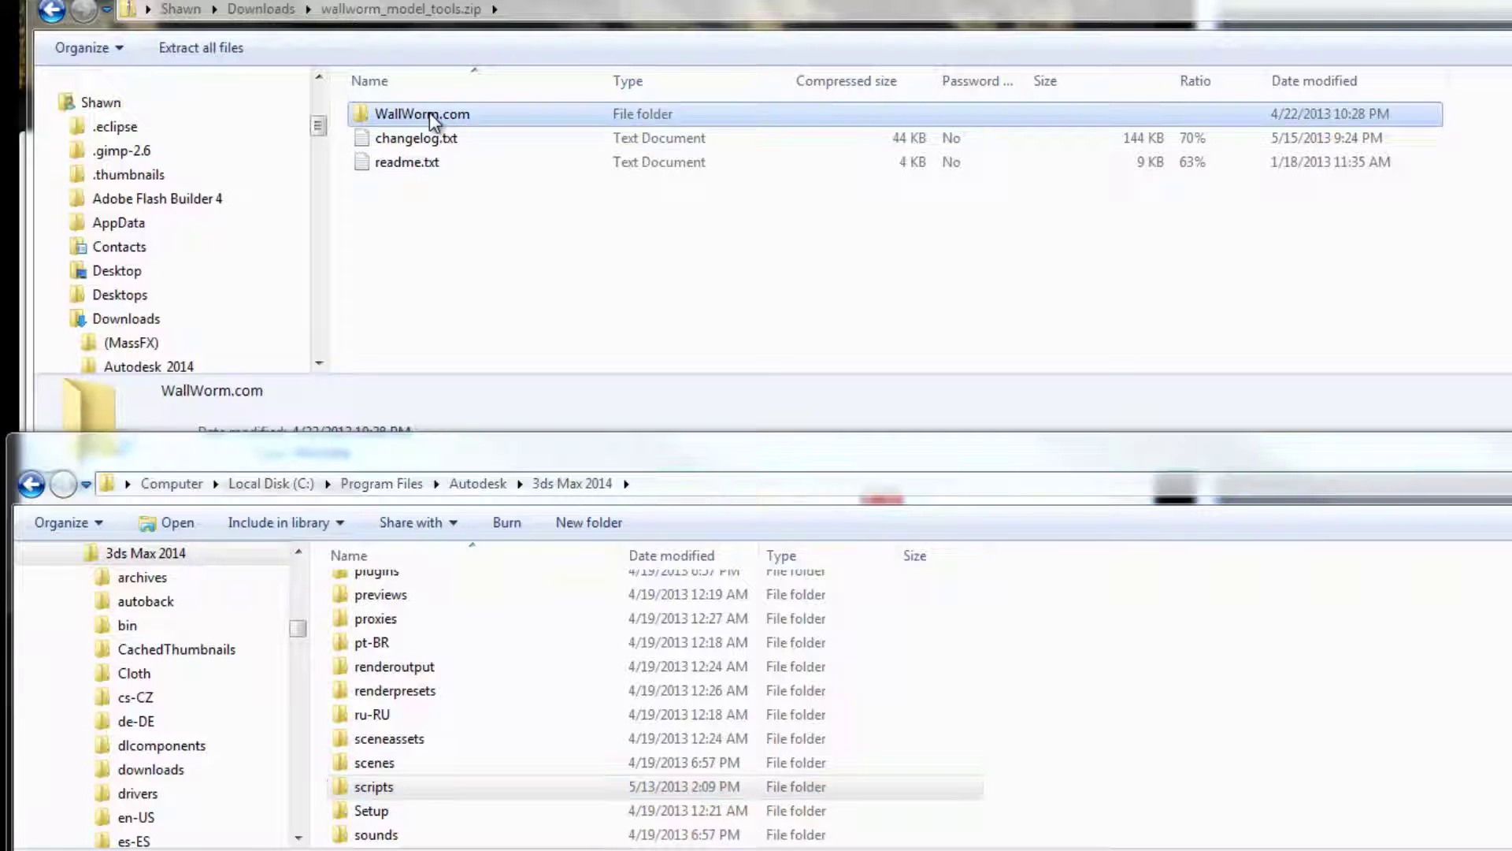
drag(428, 111, 462, 785)
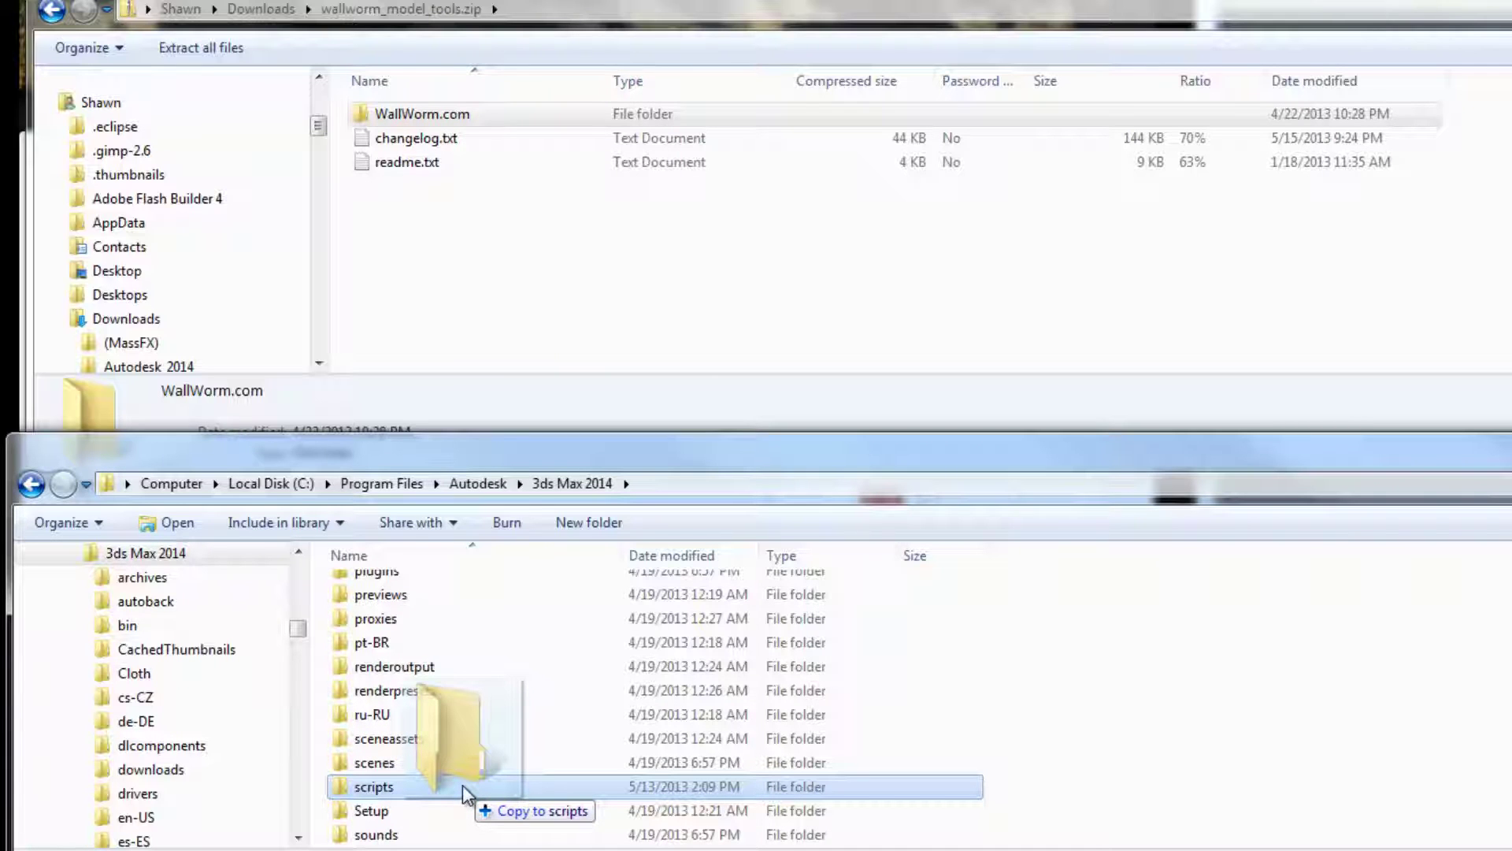
drag(462, 785, 462, 784)
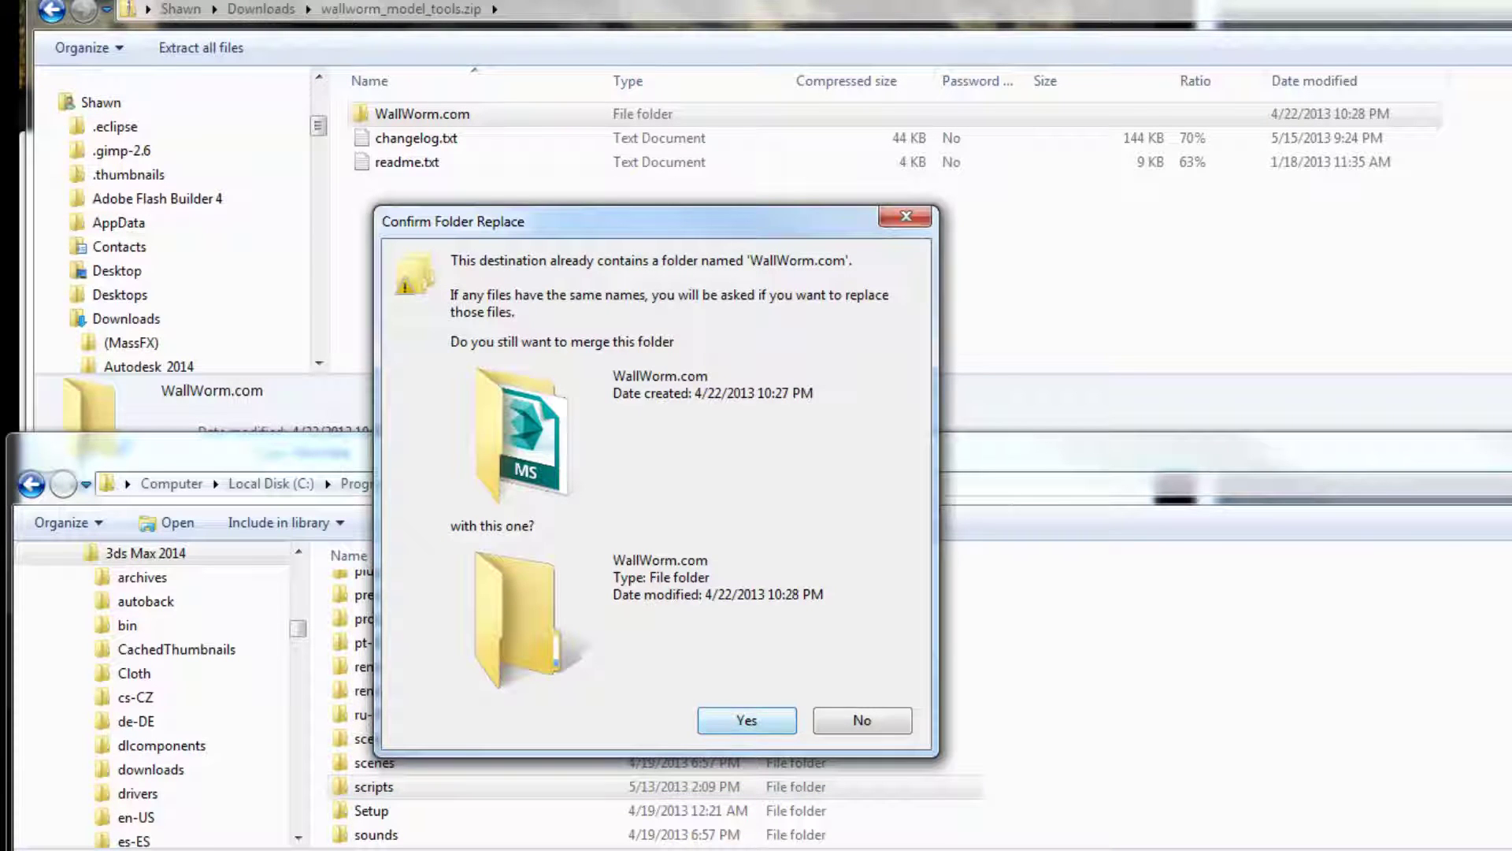
key(Return)
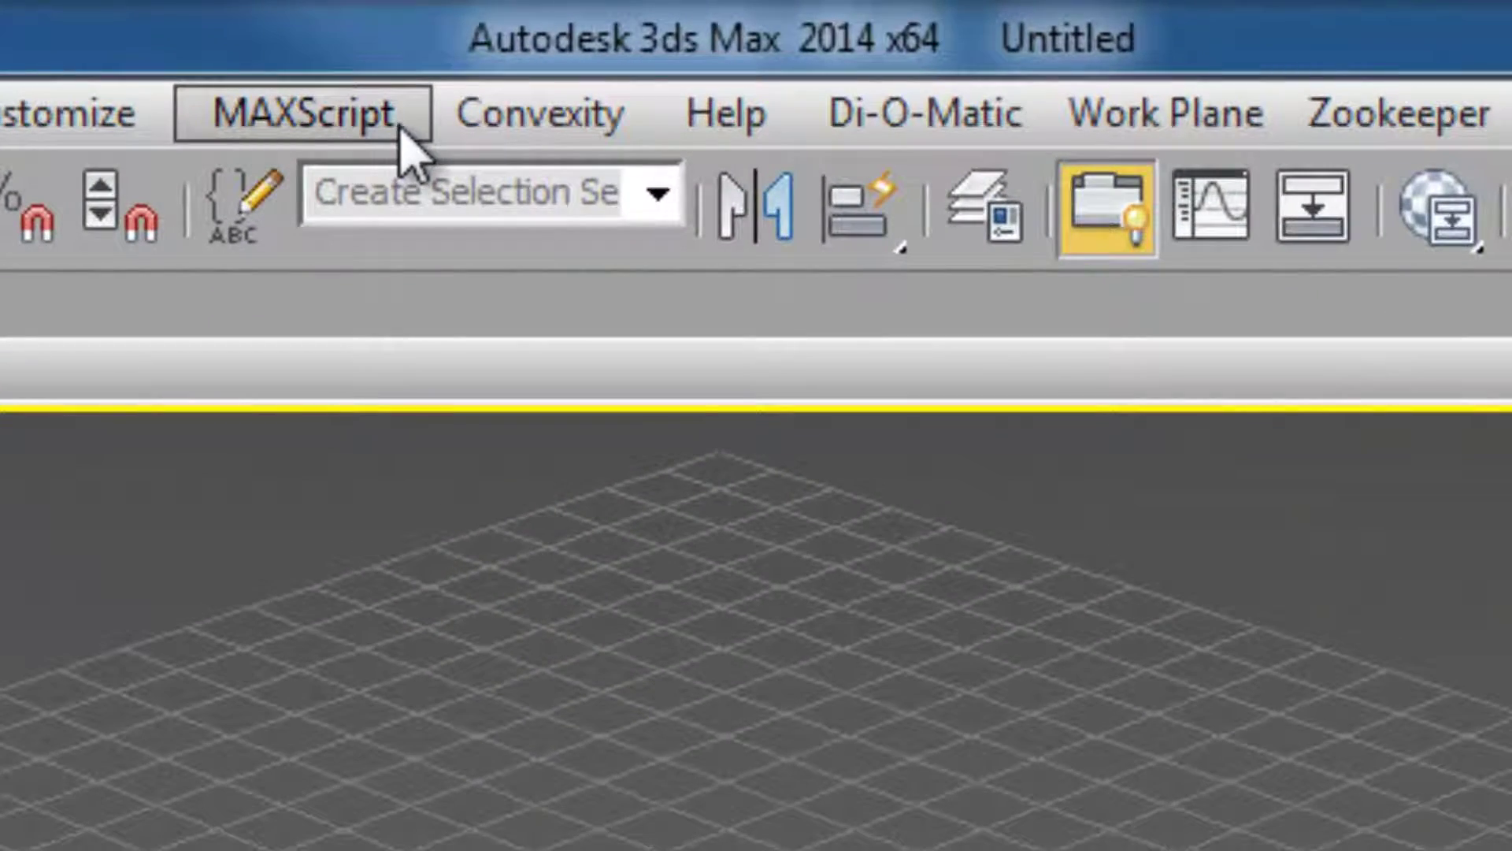
- Run scripts\WallWorm.com\install.ms through MAXScript > Run Script
click(399, 128)
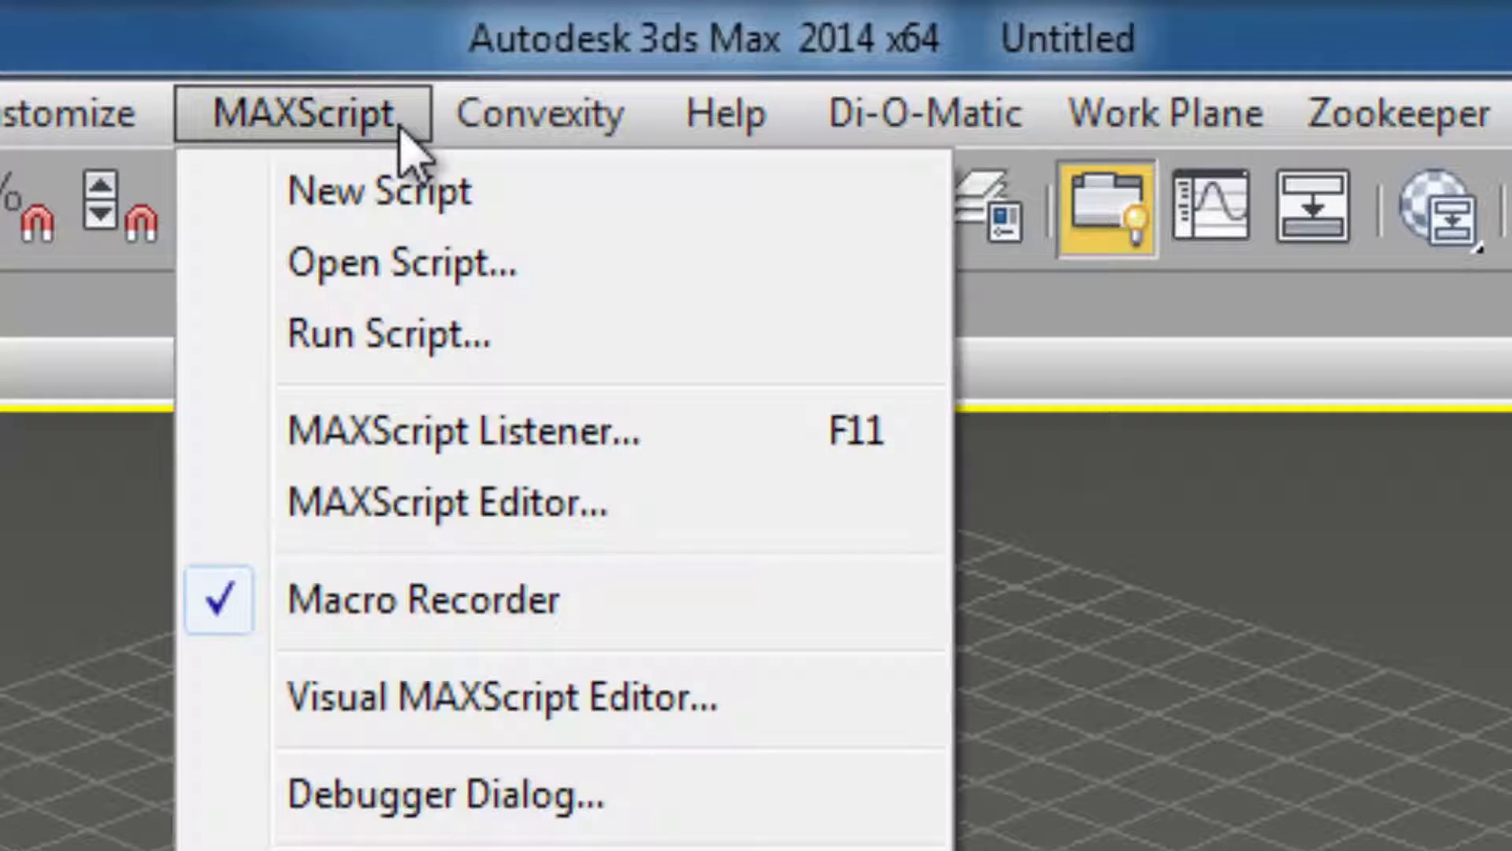
click(433, 330)
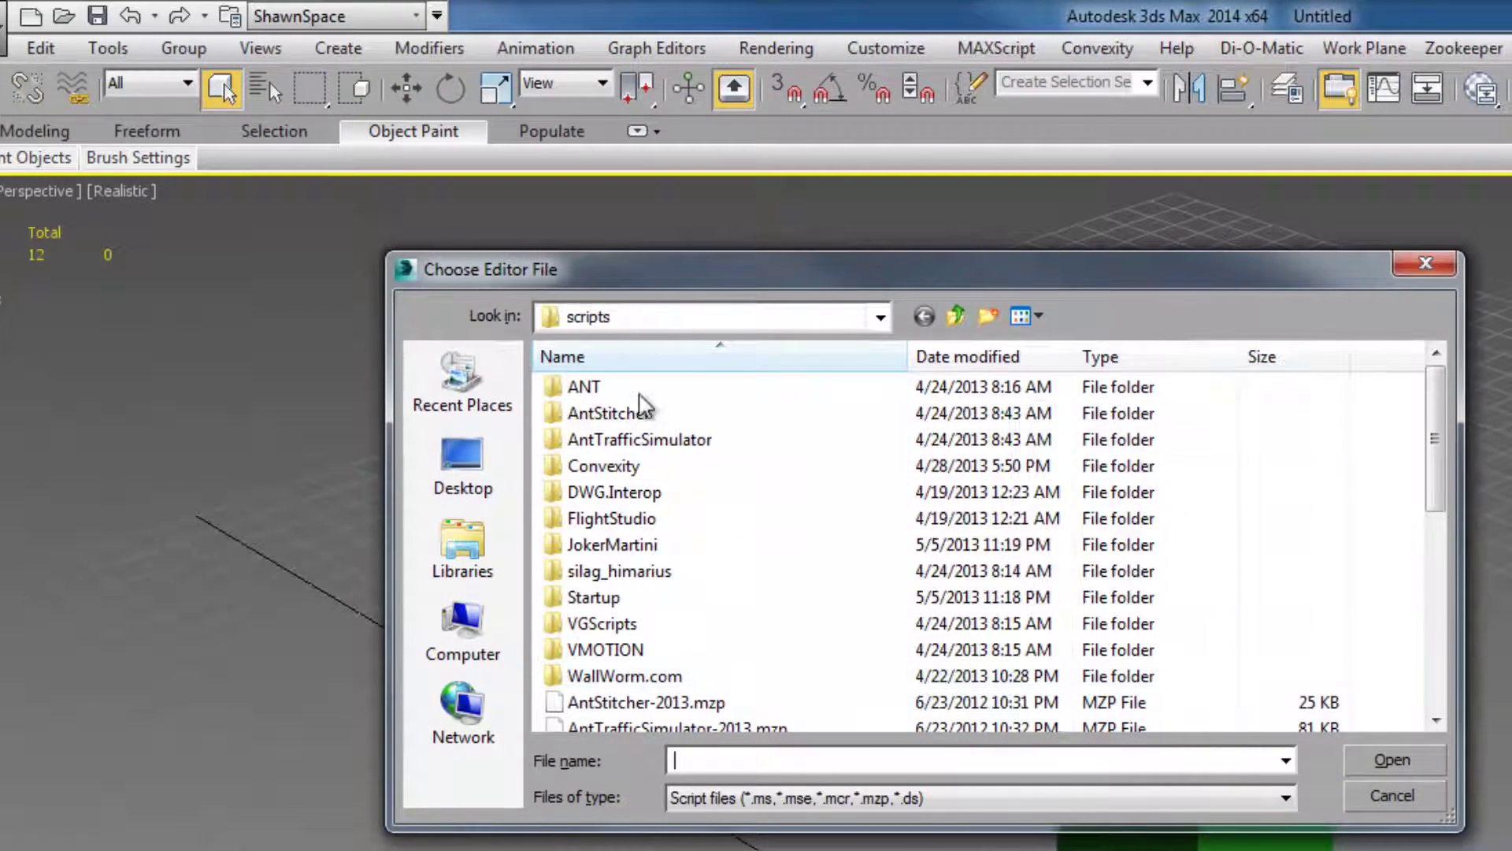
double_click(667, 678)
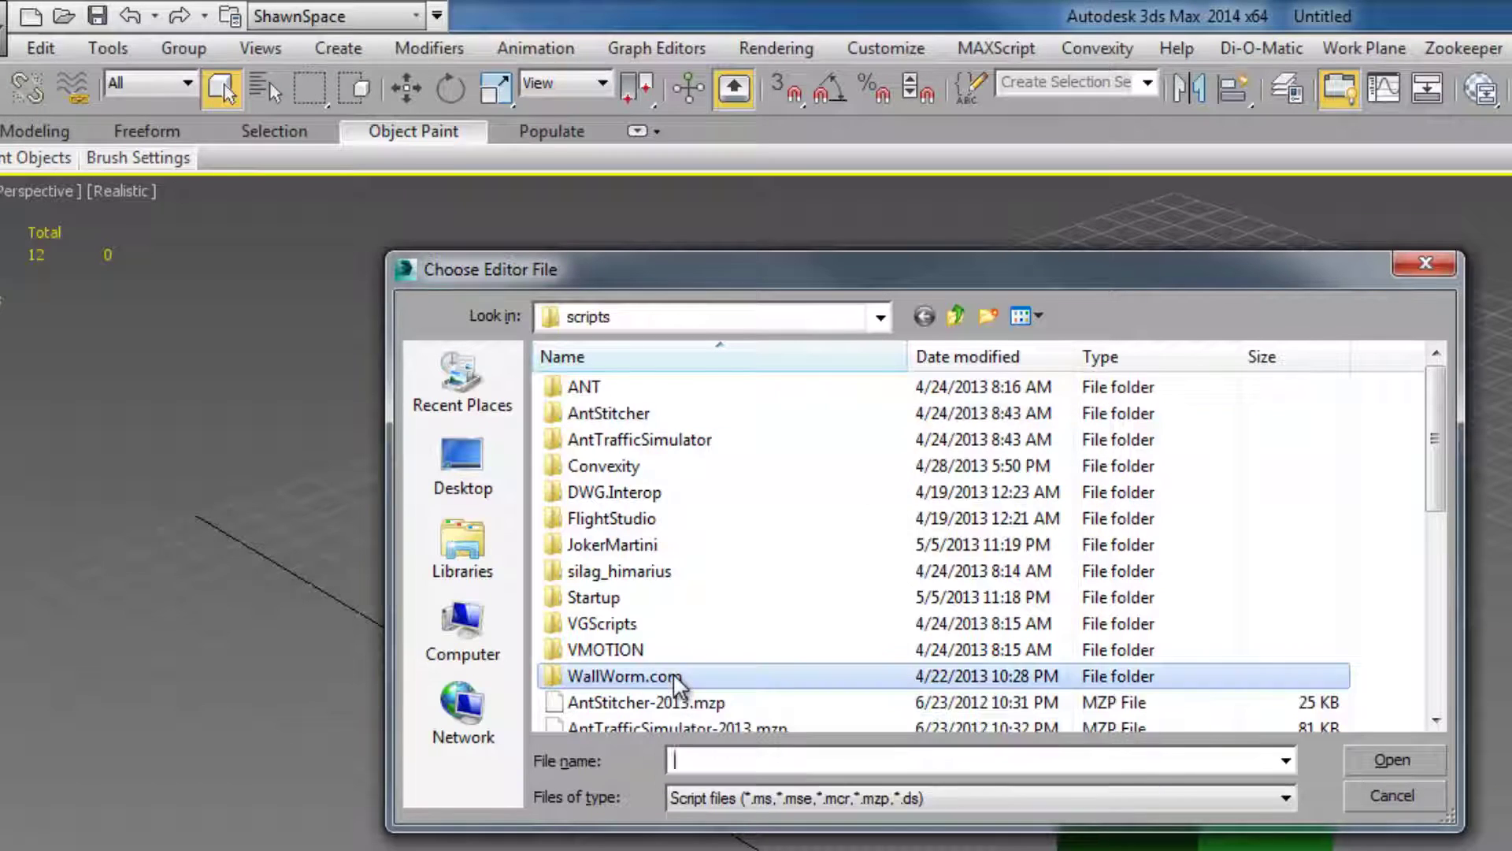
drag(1264, 830, 1264, 850)
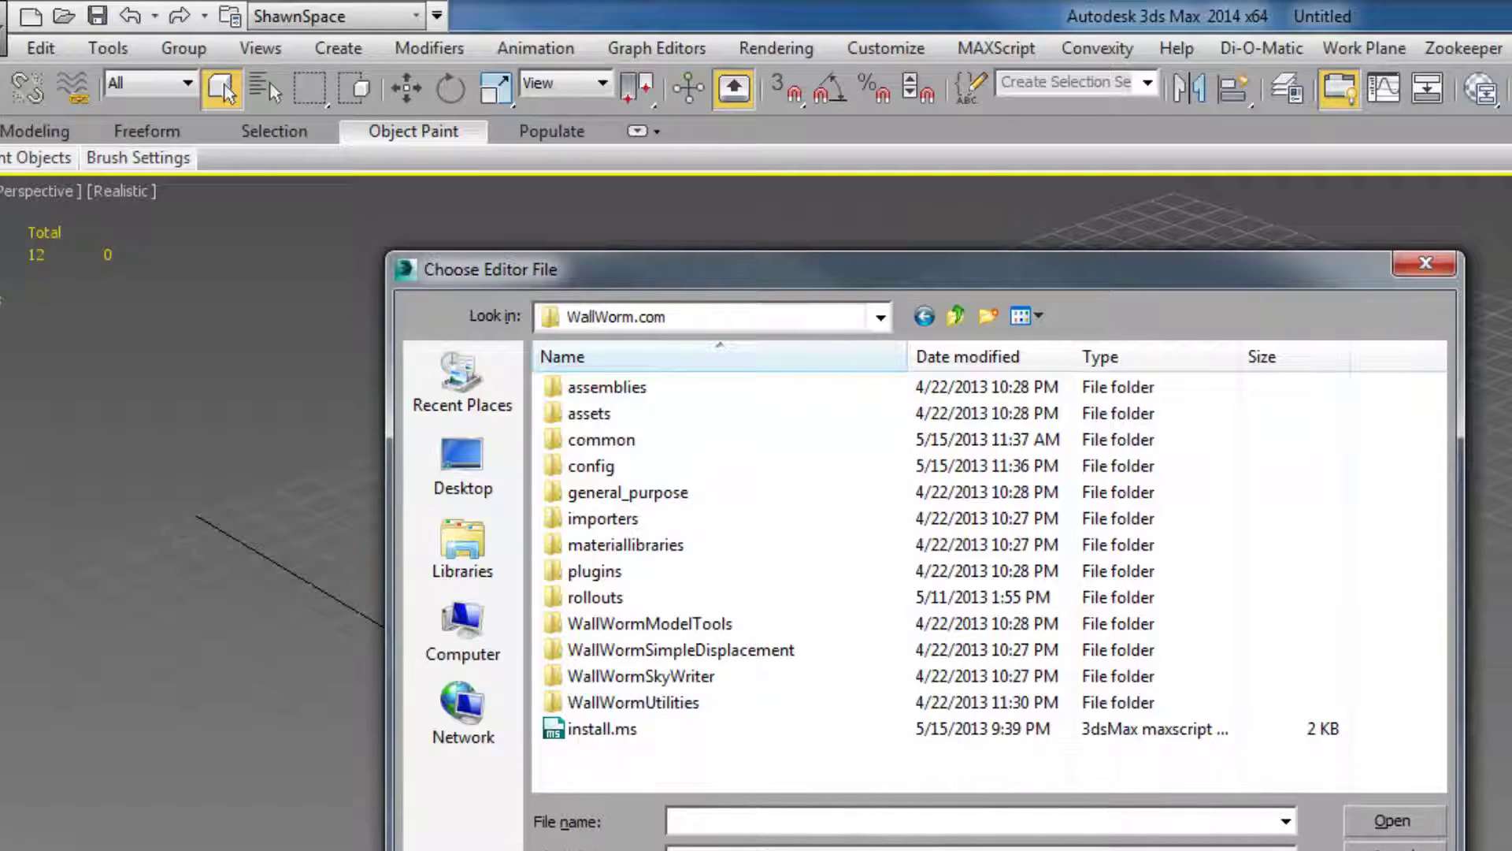
double_click(664, 736)
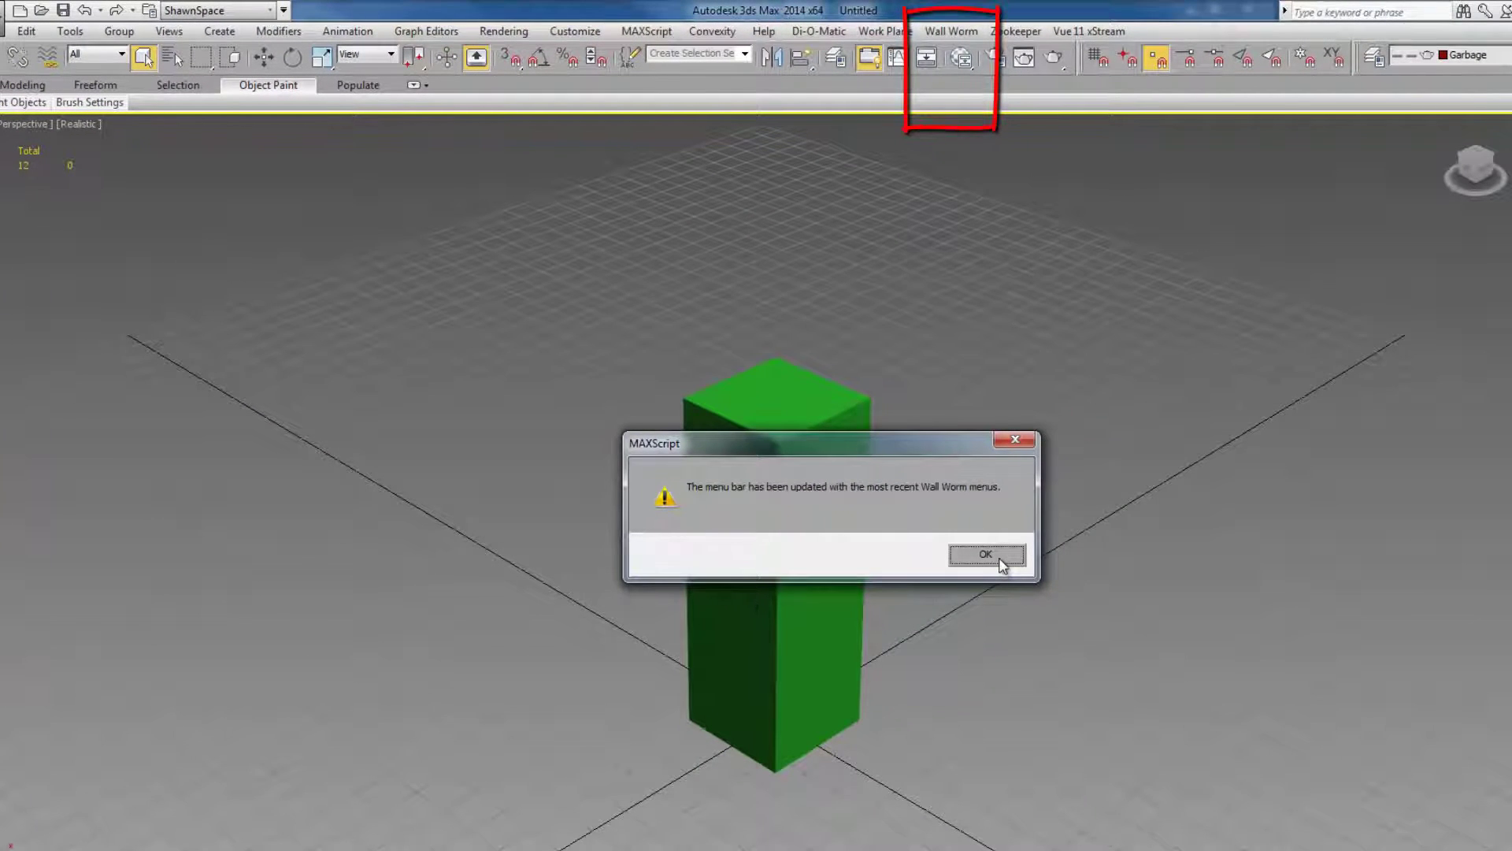
- Dismiss the menu-updated and Wall Worm installed messages to reveal Wall Worm Settings
click(986, 555)
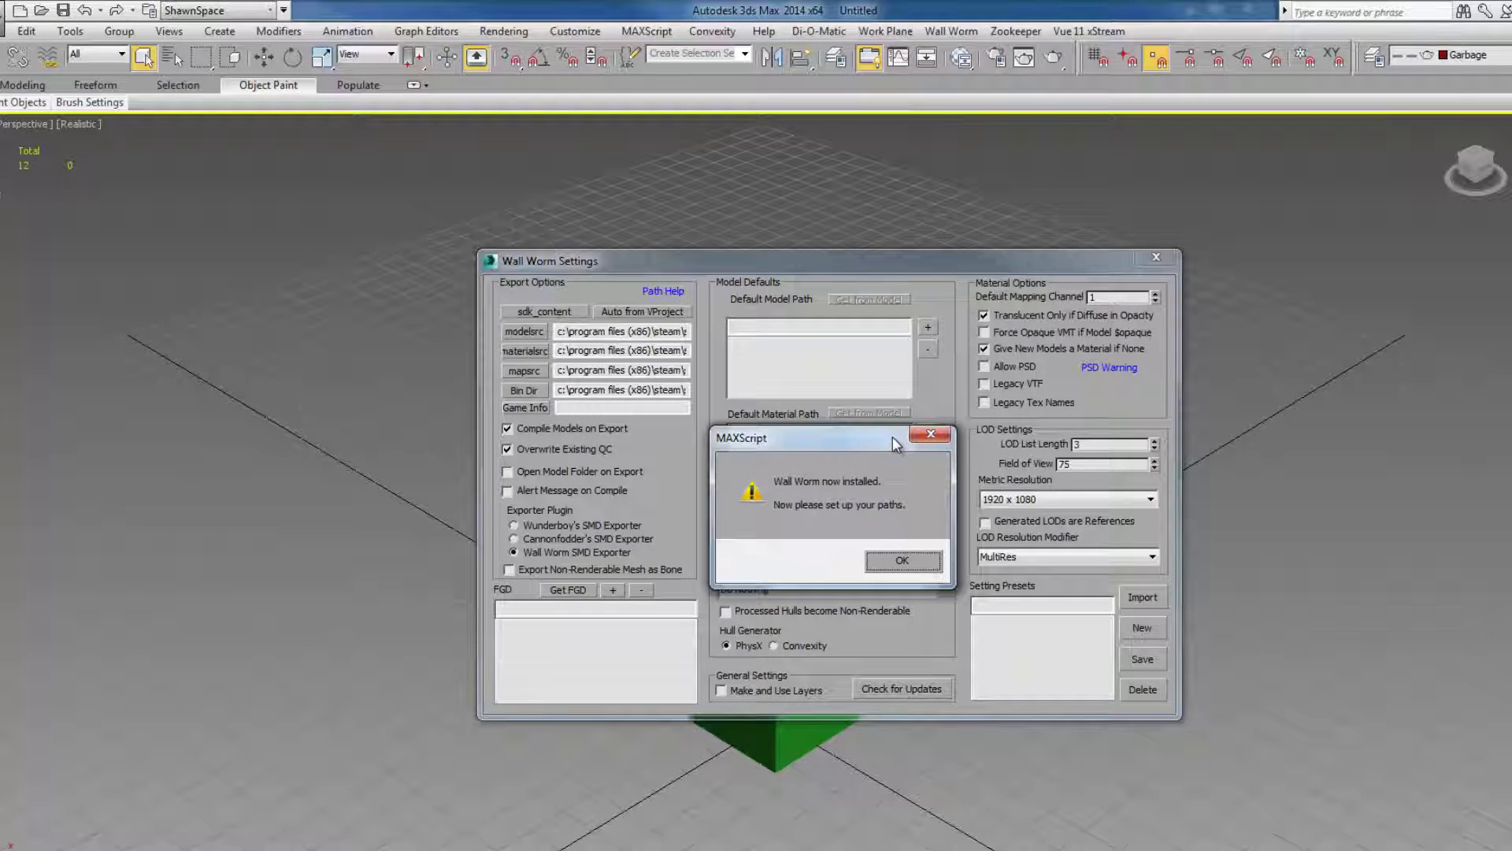
drag(892, 437, 791, 416)
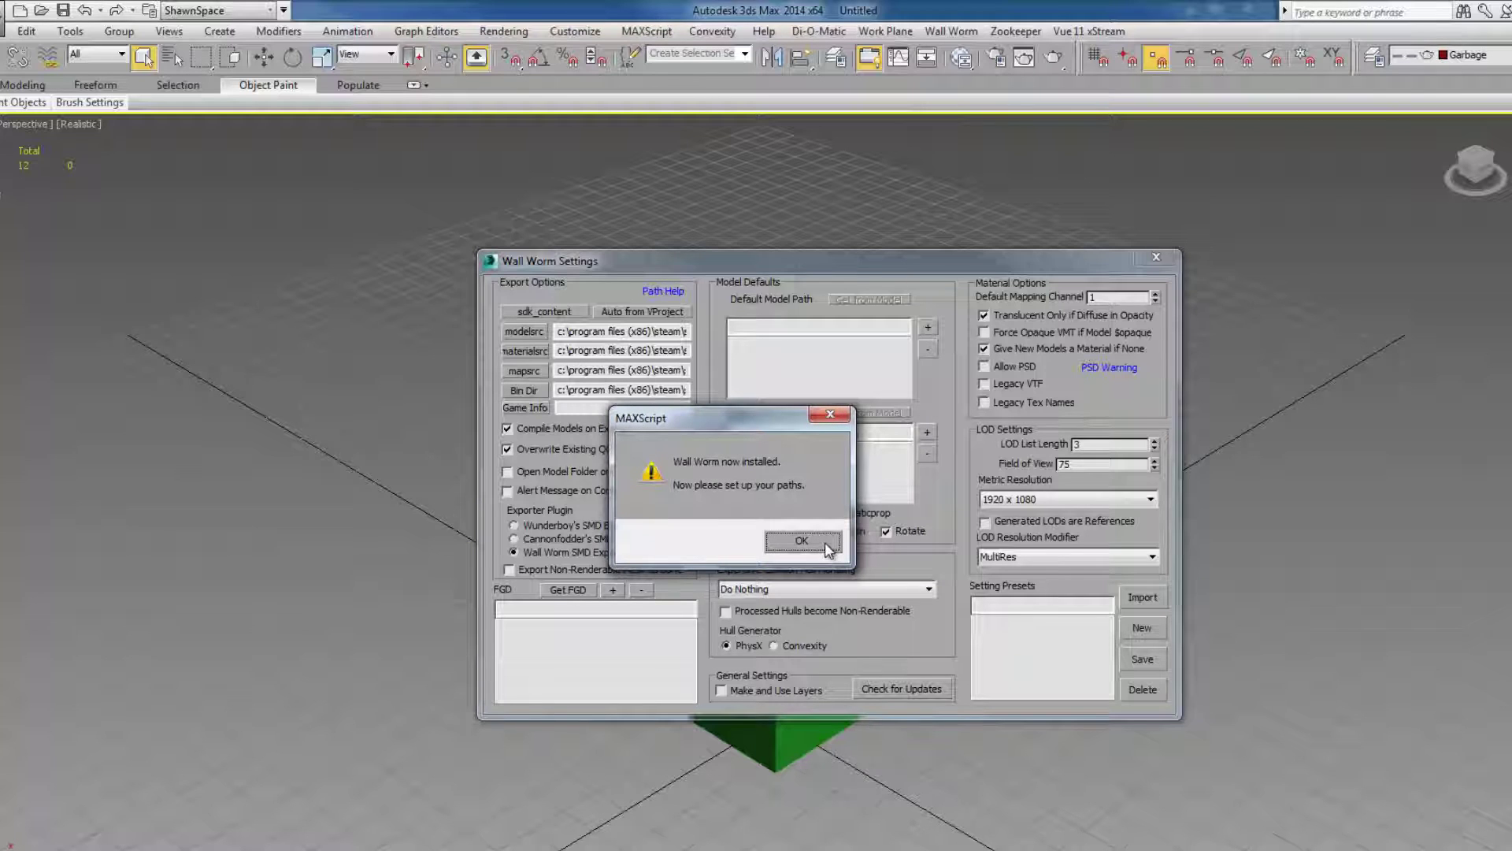
click(823, 542)
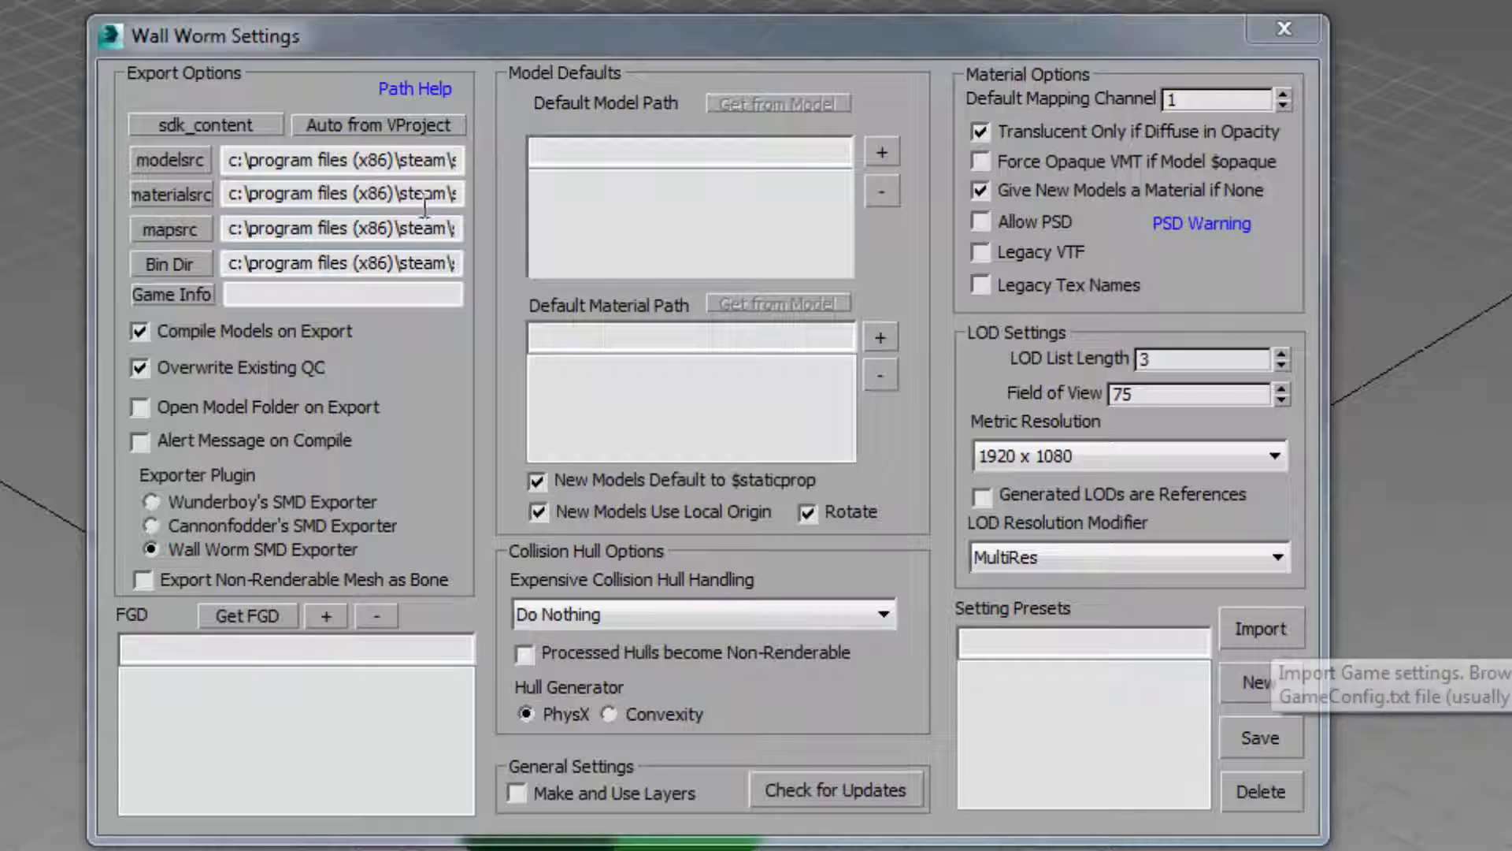
- Import GameConfig.txt from the CS:GO bin folder as a Wall Worm setting preset
click(1280, 627)
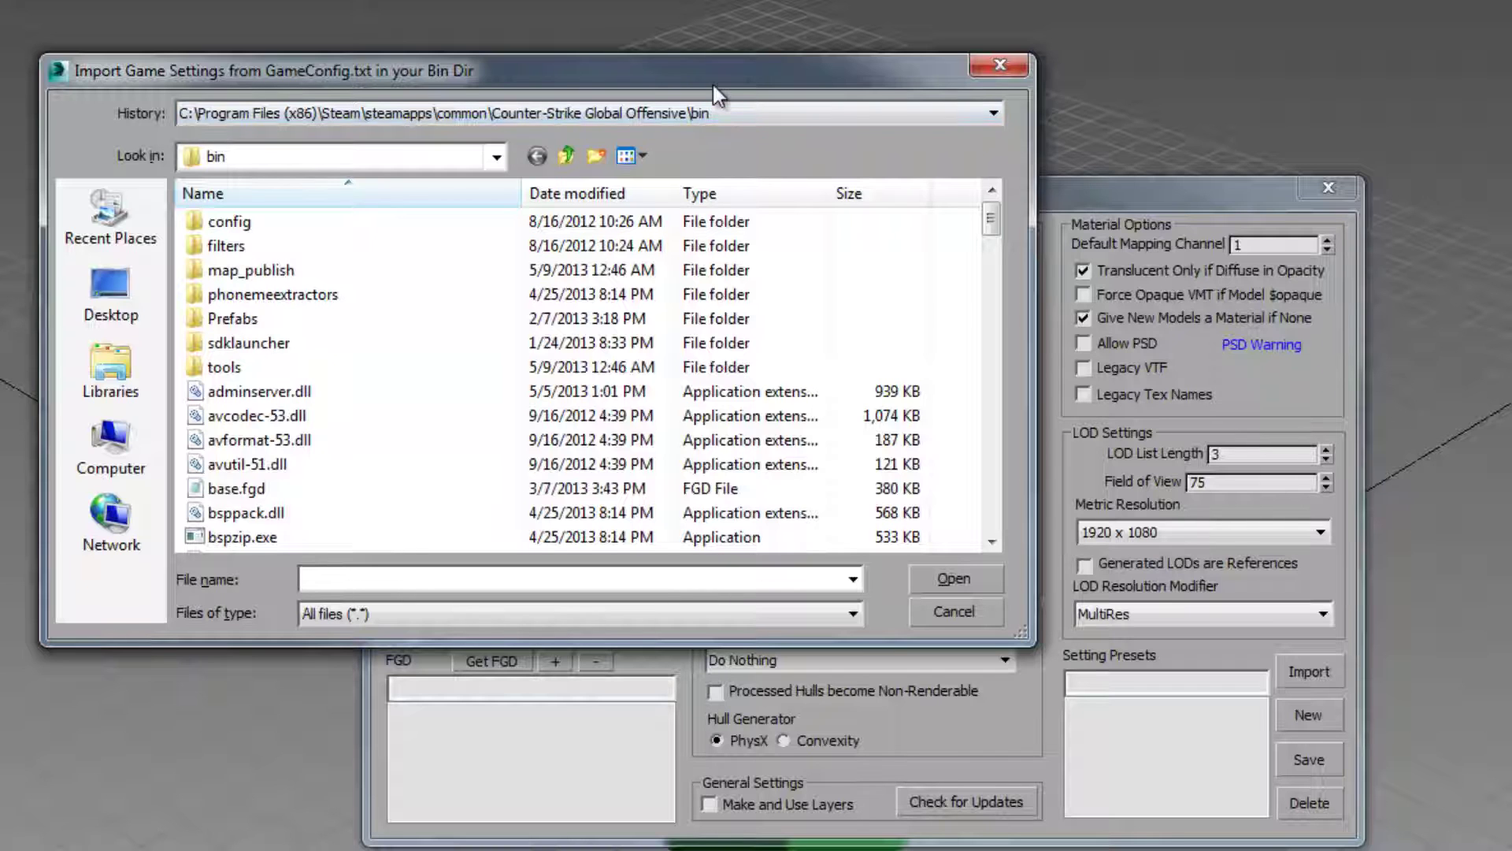
drag(712, 82, 648, 108)
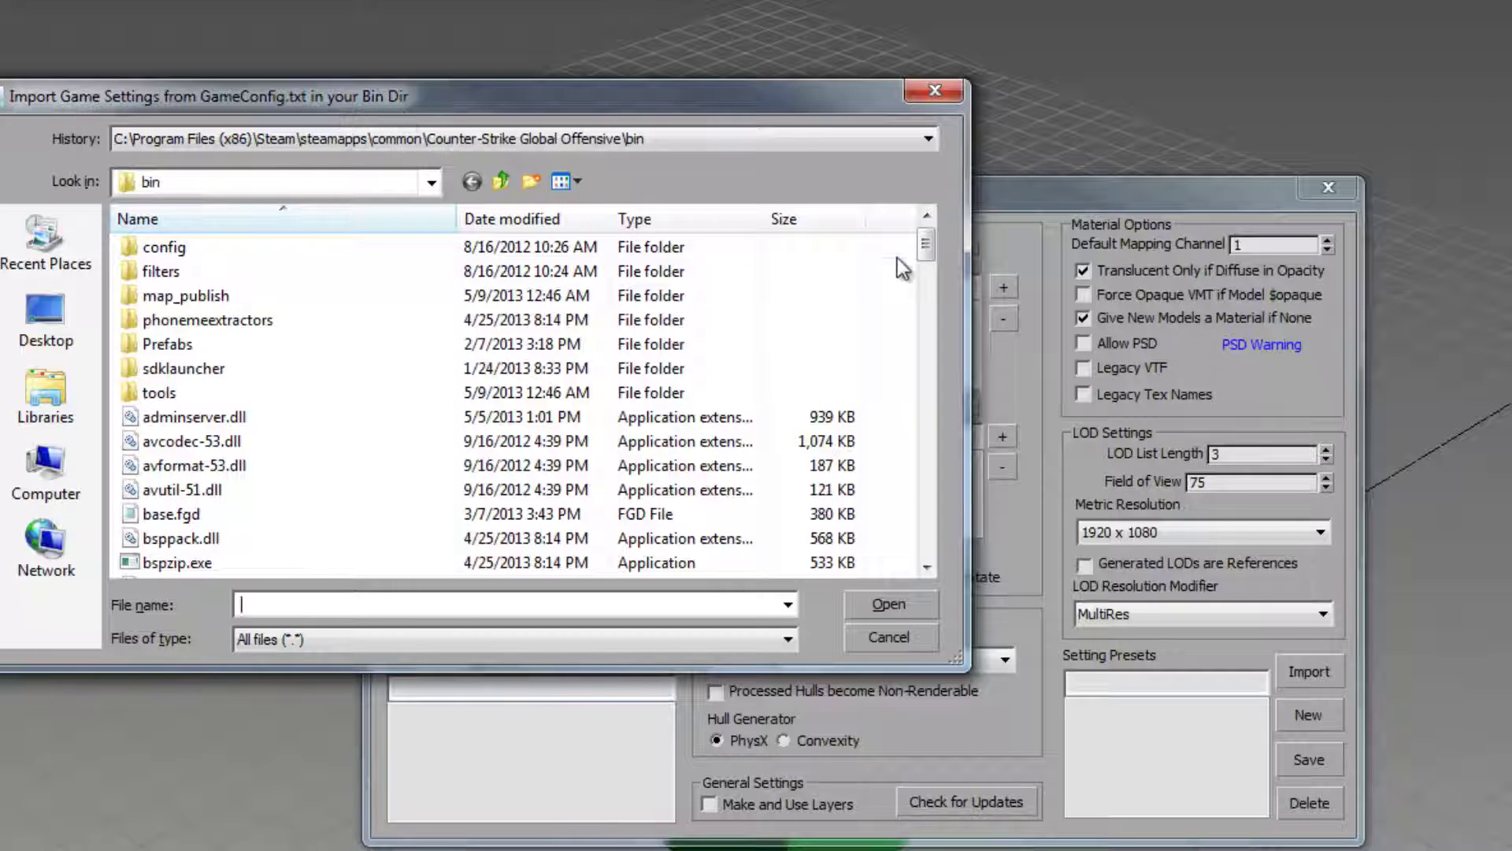
drag(927, 245, 926, 326)
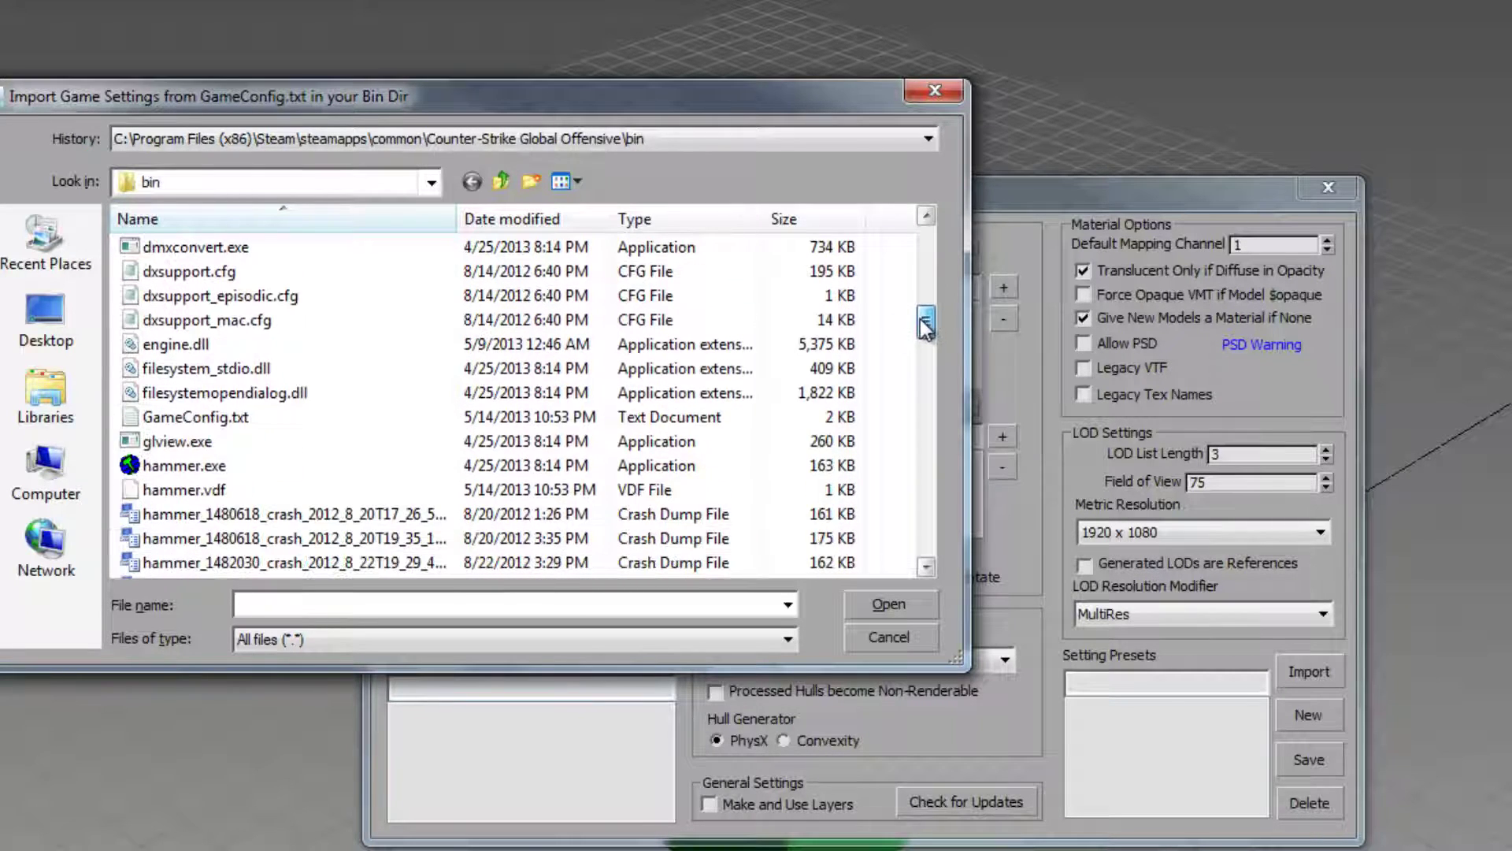
double_click(221, 421)
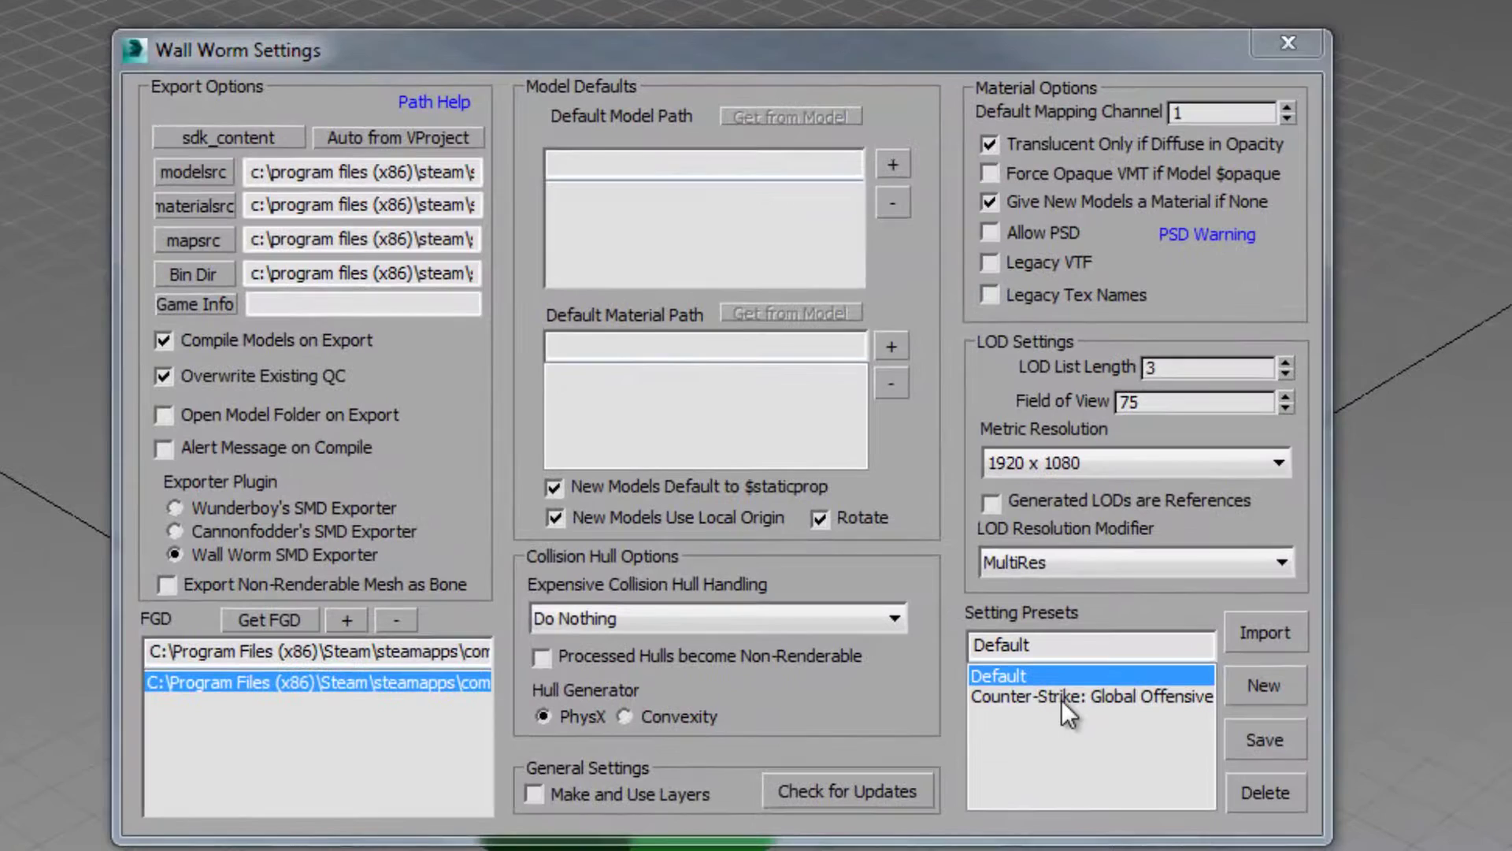
- Select the Counter-Strike: Global Offensive preset to fill in the source, bin and game paths
click(1061, 696)
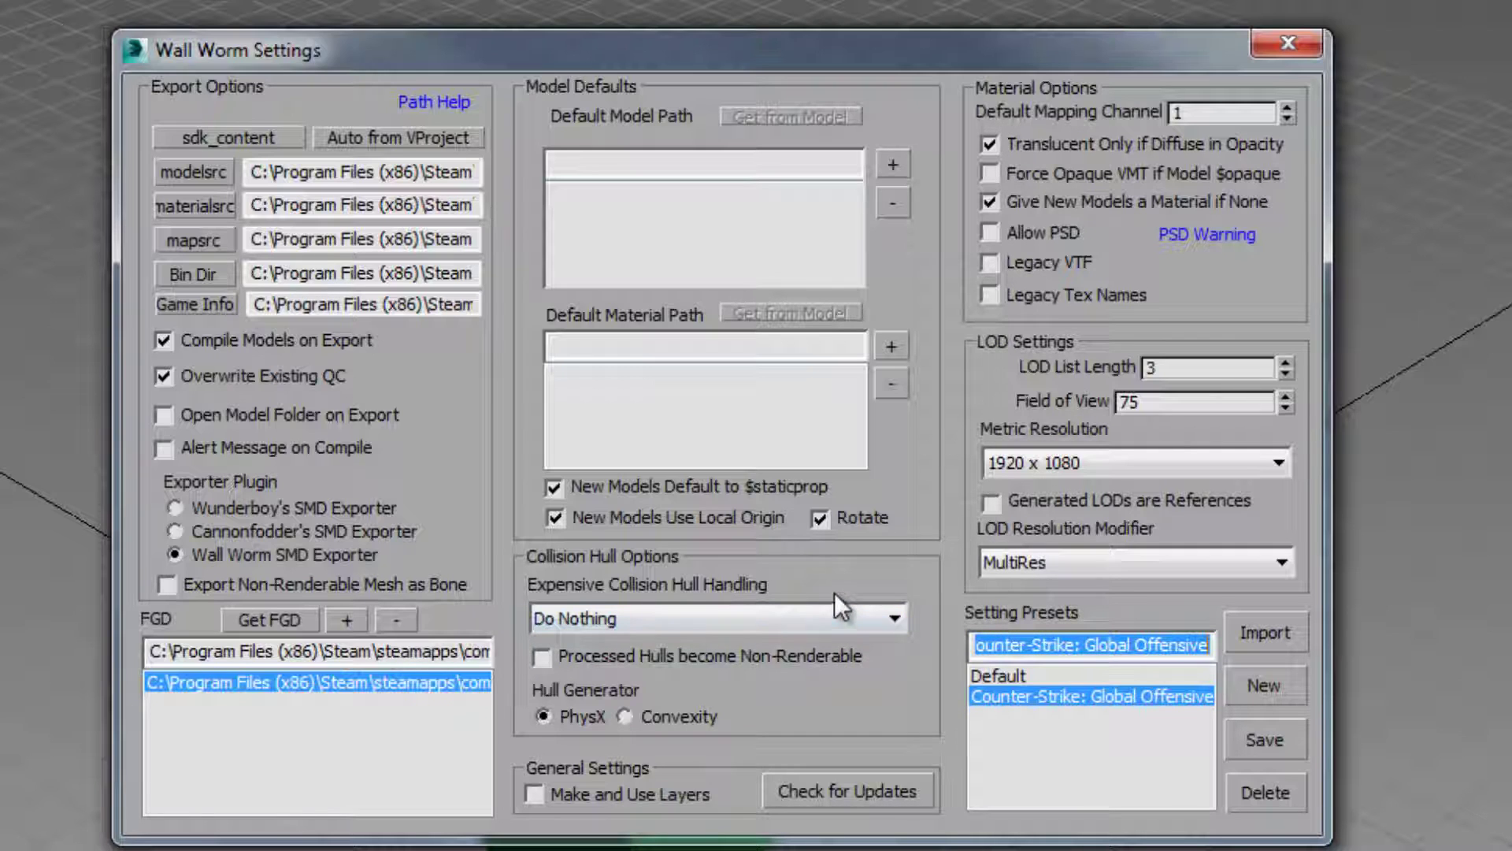
- Enable Force Opaque VMT and Allow PSD, and set hull handling to Match $maxconvexpieces
click(993, 174)
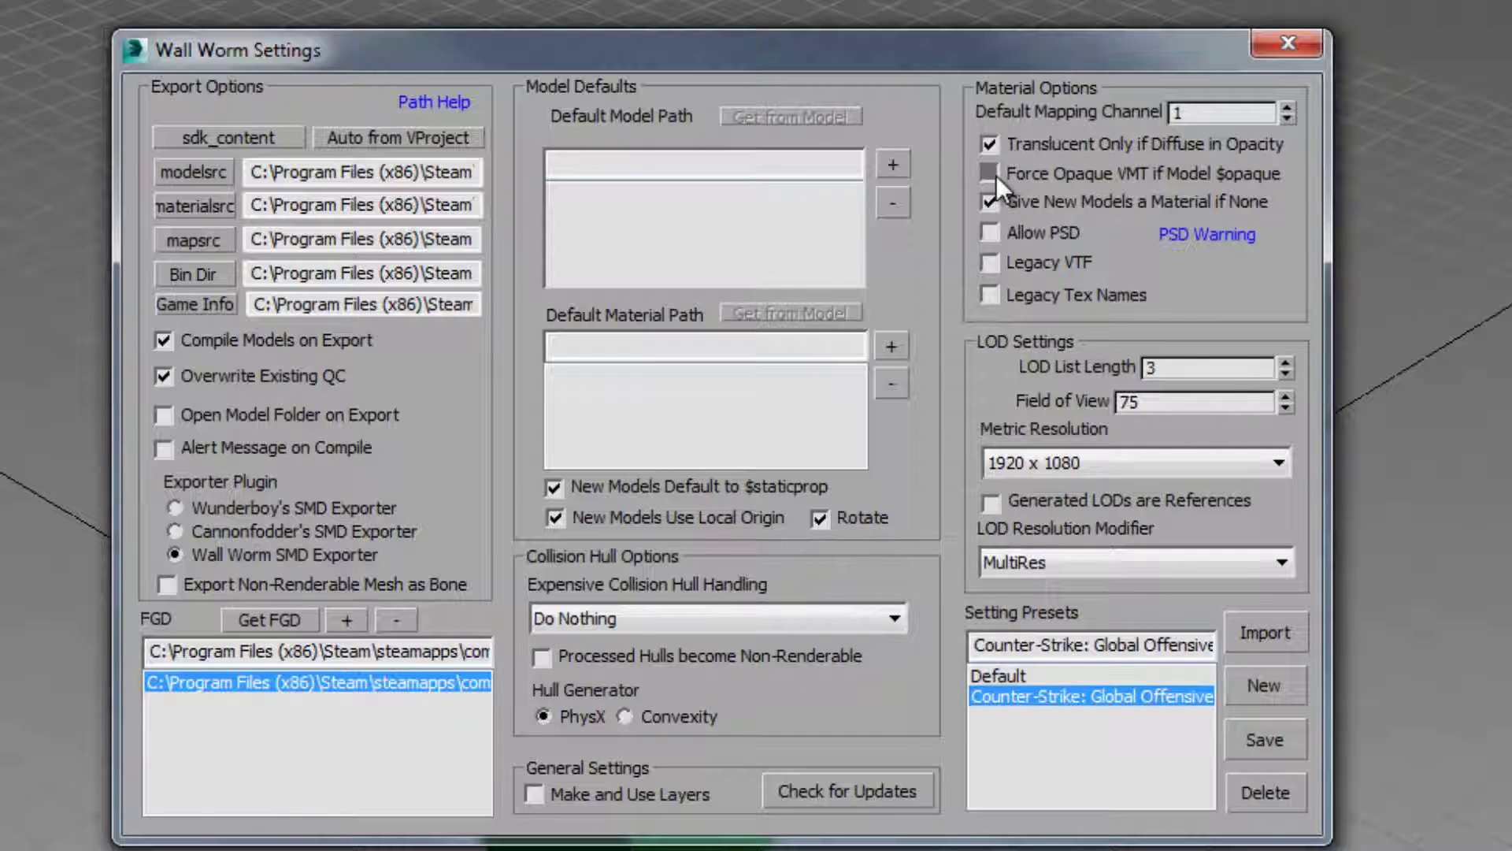
click(991, 240)
click(725, 622)
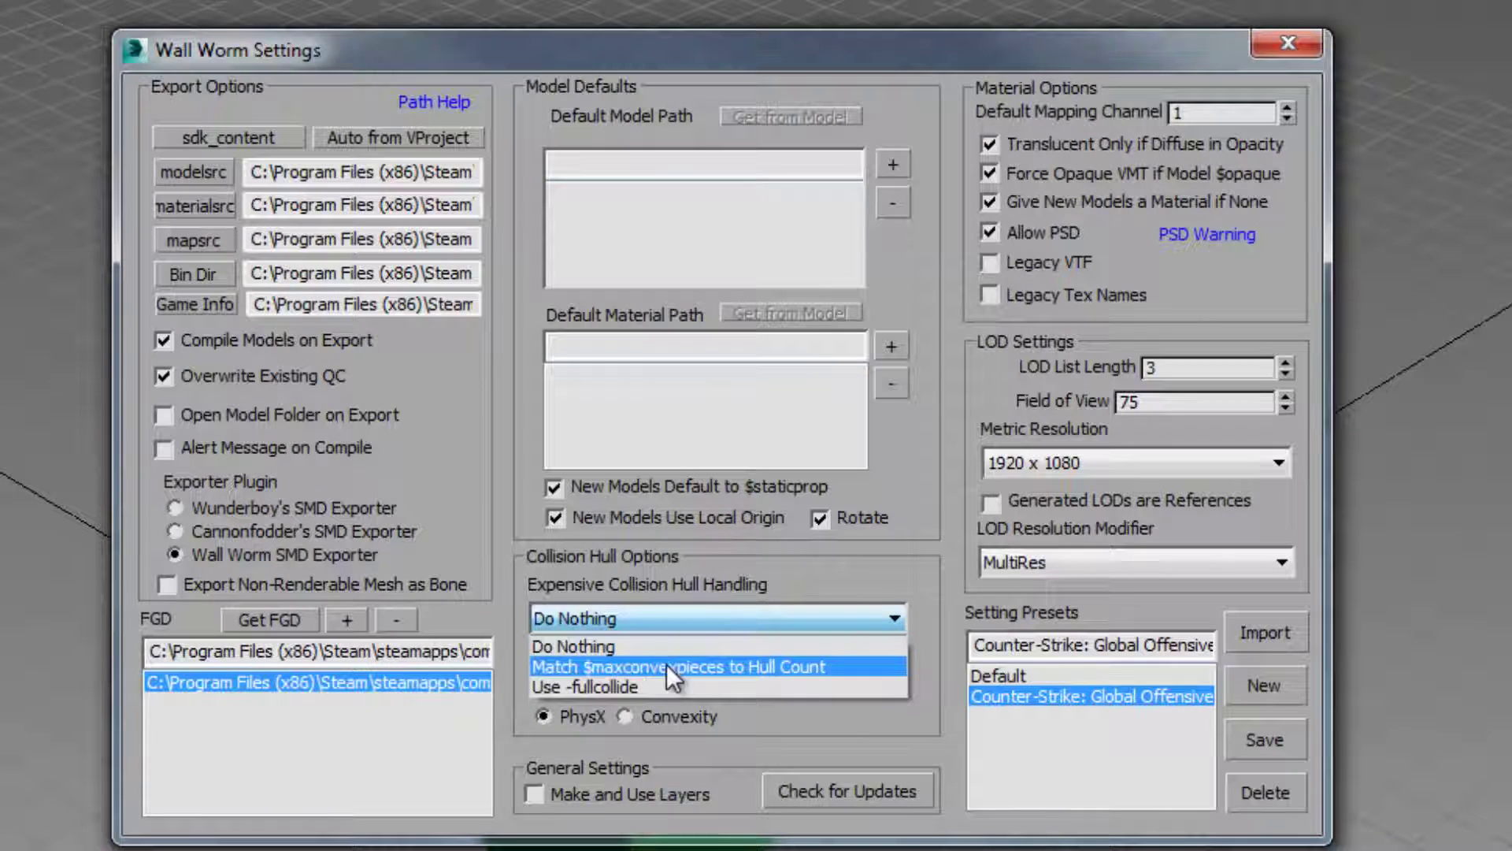
click(667, 666)
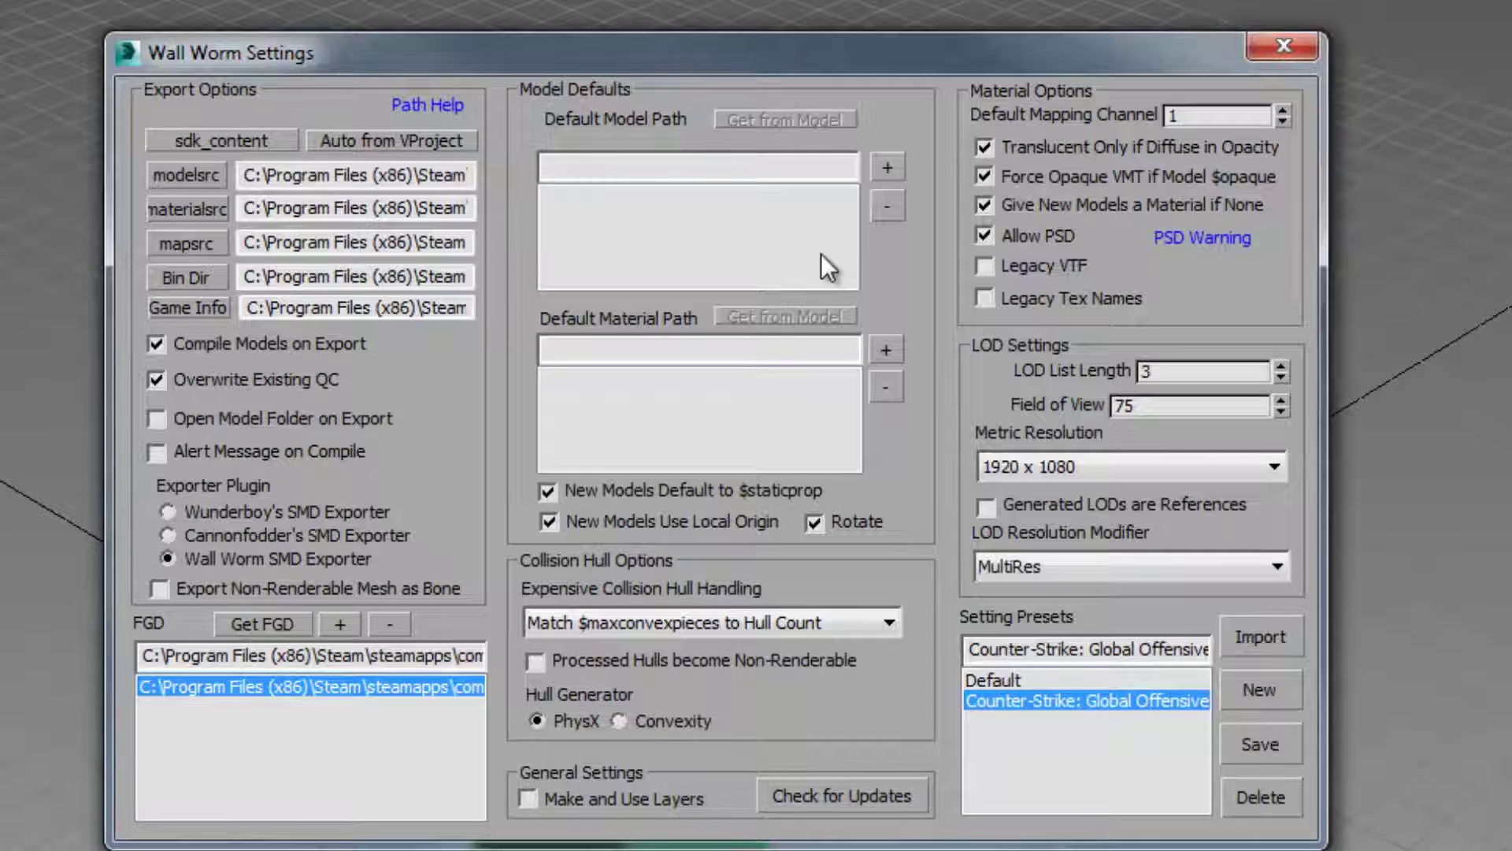
- Add the user's name as a new default model path and default material path
text(shawnolson)
click(886, 167)
click(616, 351)
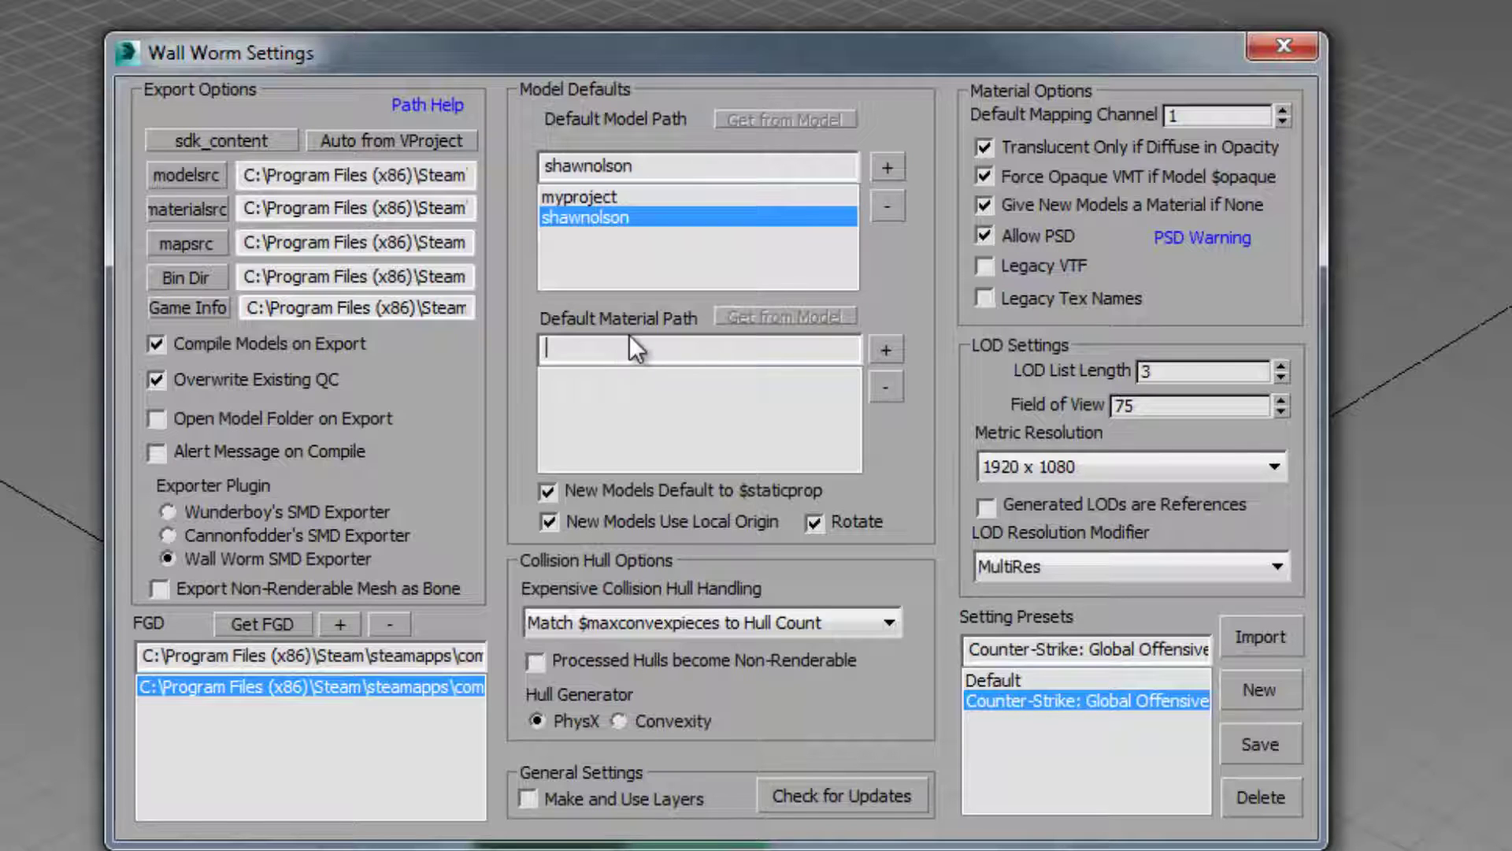
text(shawnolson)
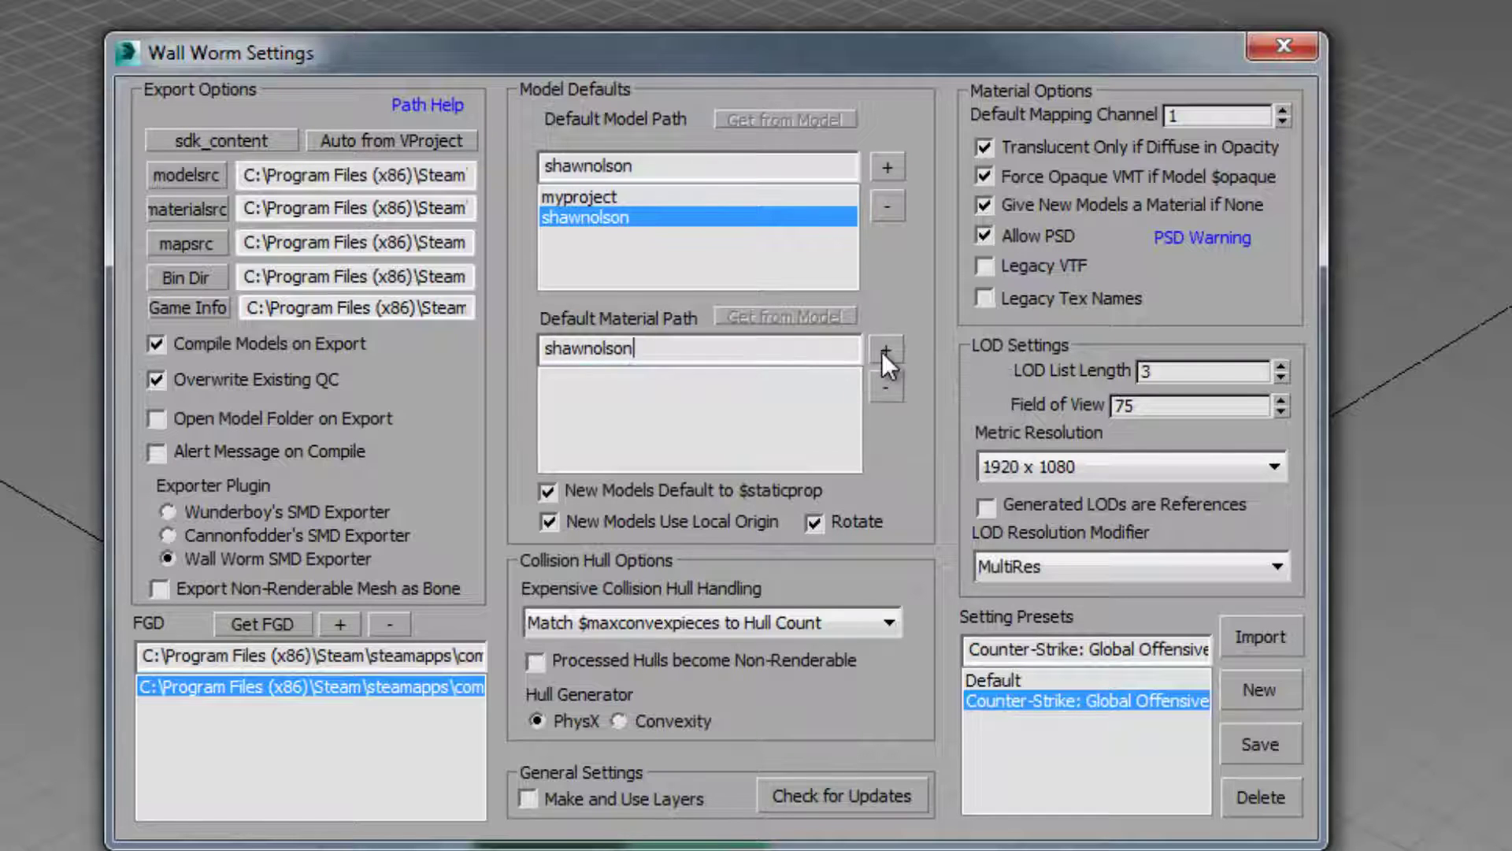
click(885, 350)
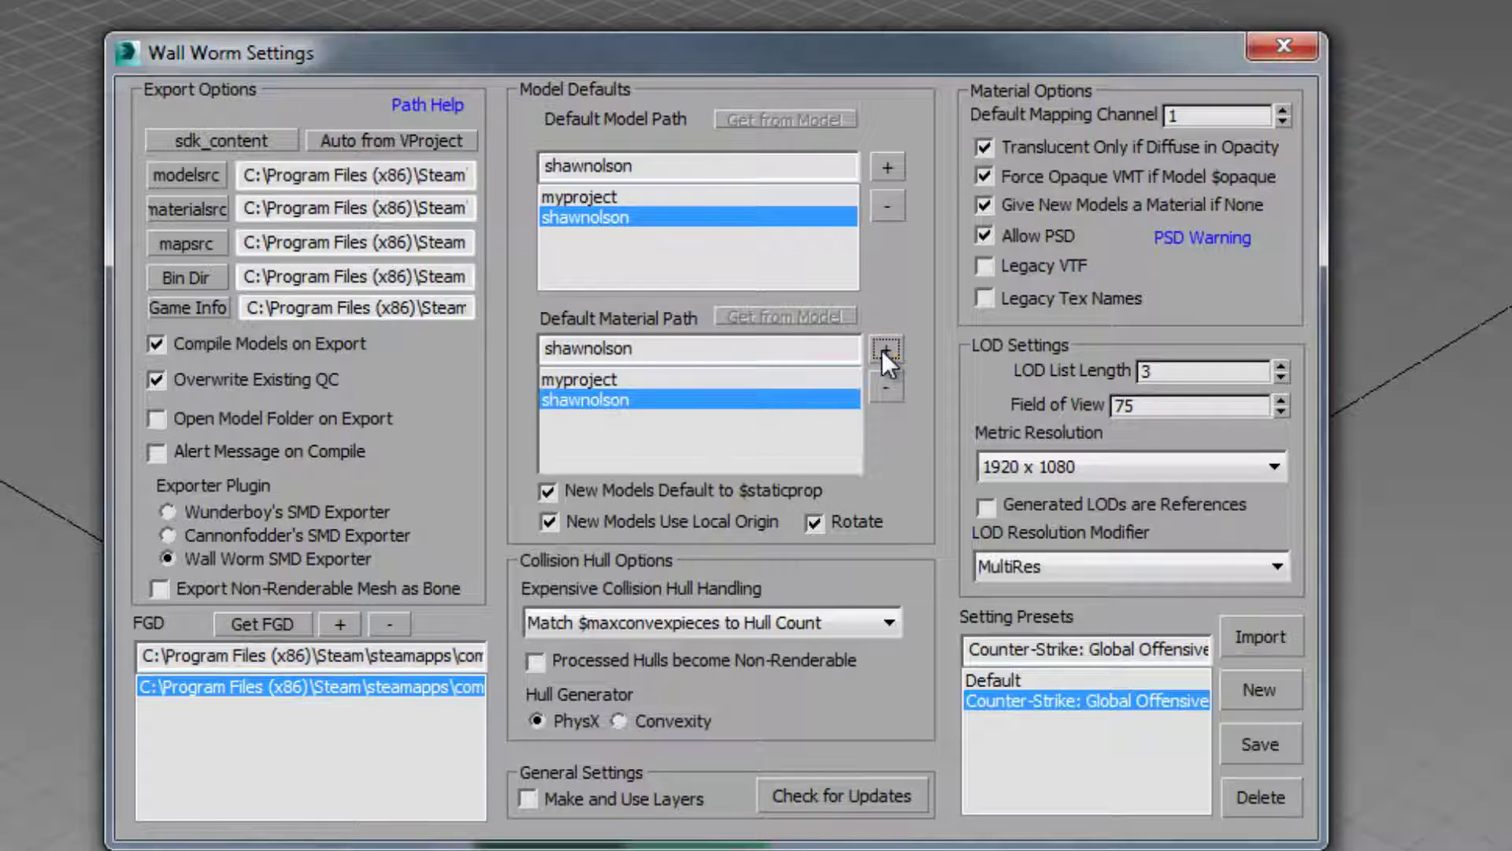